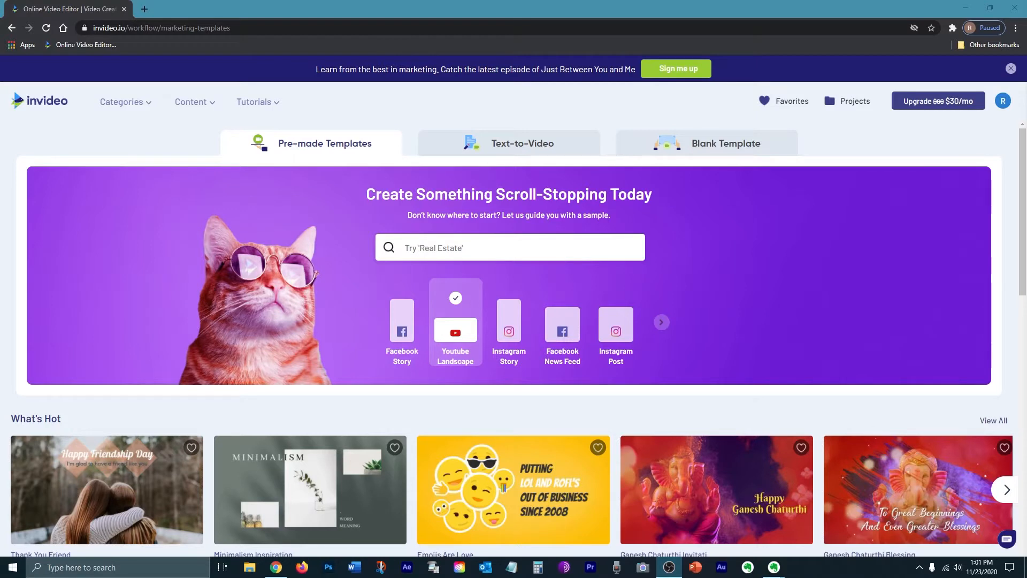
Step: Start a blank-template project on a Wide 16:9 canvas and open it in the editor
{"action": "left_click", "coordinate": [697, 144]}
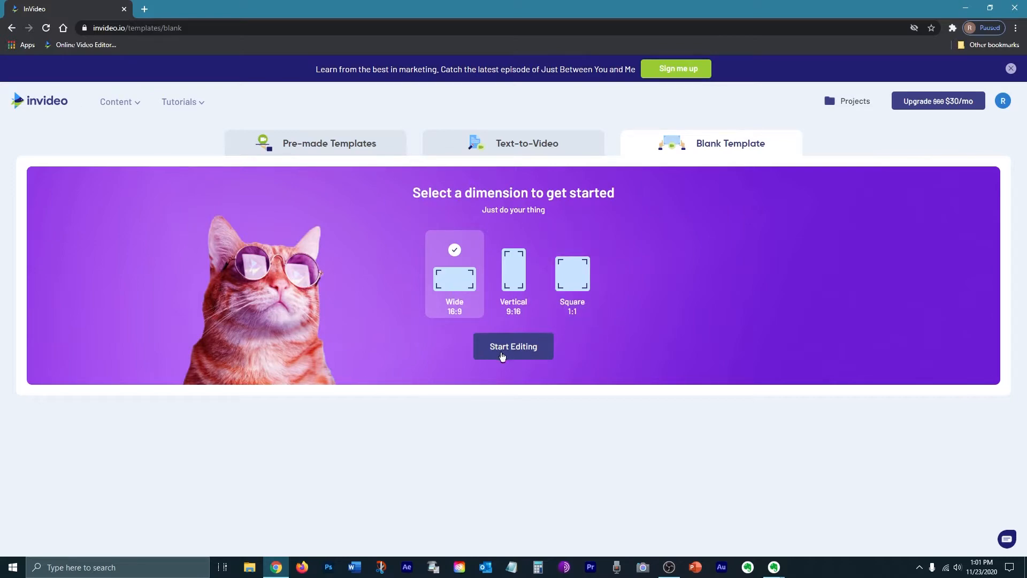
{"action": "left_click", "coordinate": [512, 354]}
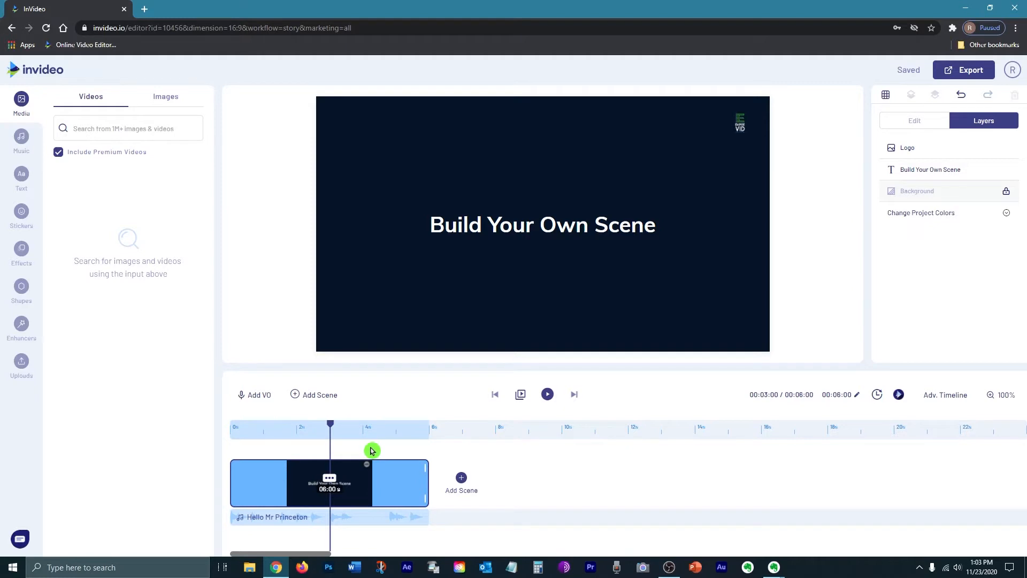
Step: Delete the placeholder title and logo, then duplicate the first blank scene
{"action": "left_click", "coordinate": [511, 235]}
{"action": "key", "text": "Delete"}
{"action": "key", "text": "Delete"}
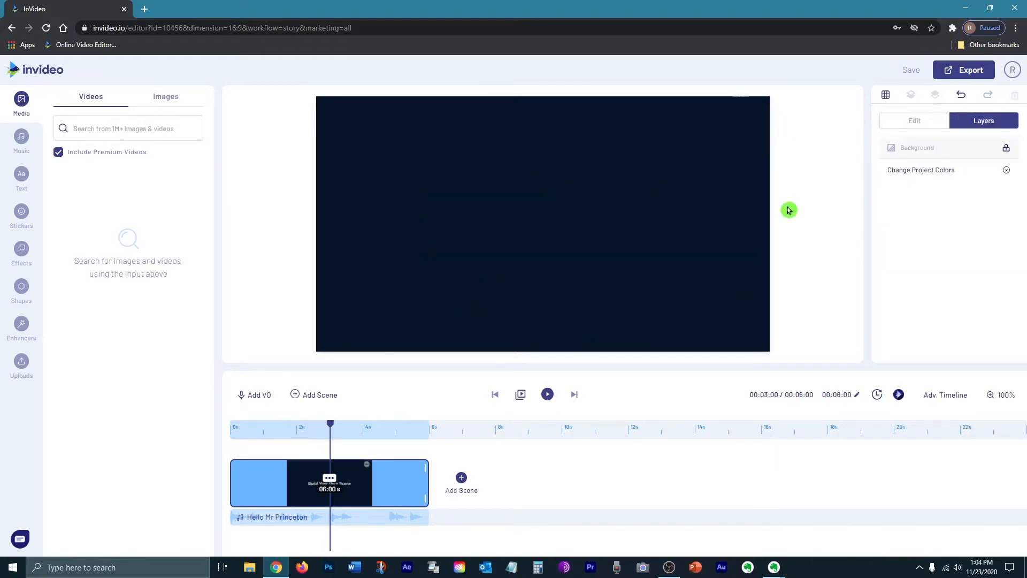
{"action": "left_click", "coordinate": [330, 479]}
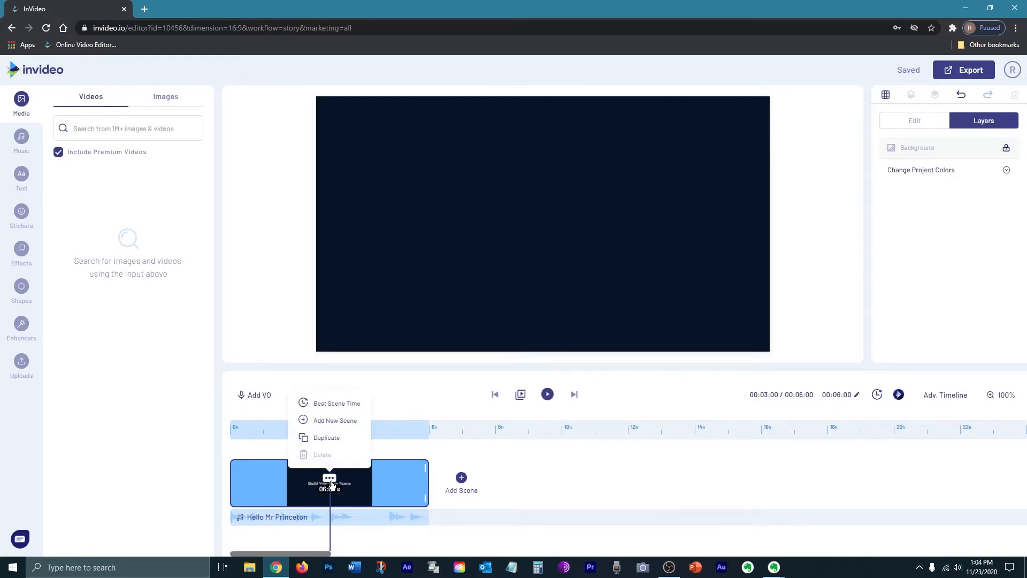
{"action": "left_click", "coordinate": [332, 441]}
{"action": "key", "text": "Return"}
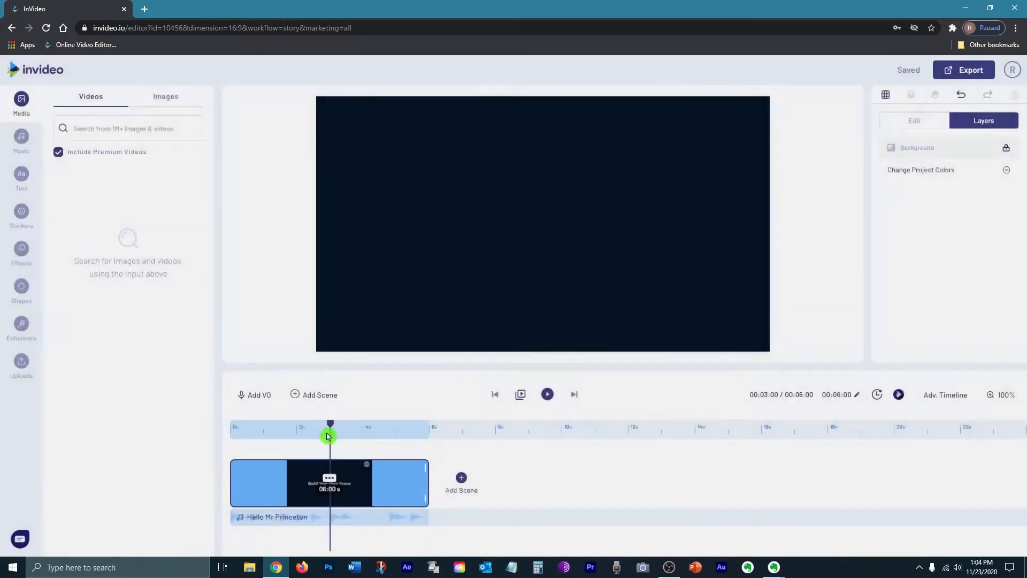
Step: Duplicate the blank scene four more times to make six scenes, then reselect the first
{"action": "left_click", "coordinate": [504, 479]}
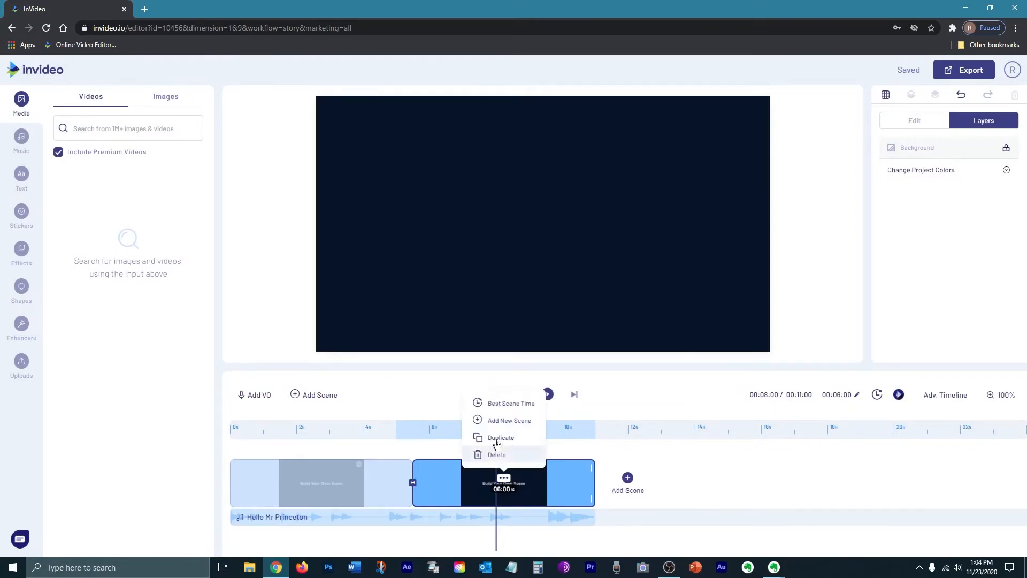
{"action": "left_click", "coordinate": [498, 443]}
{"action": "key", "text": "Return"}
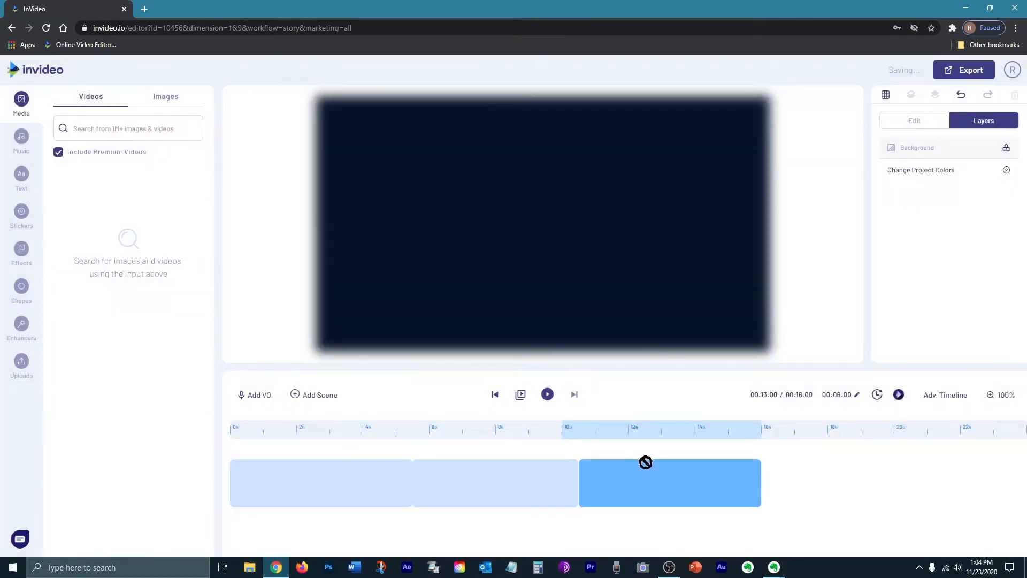
{"action": "left_click", "coordinate": [668, 479]}
{"action": "left_click", "coordinate": [673, 443]}
{"action": "key", "text": "Return"}
{"action": "left_click", "coordinate": [836, 479]}
{"action": "left_click", "coordinate": [837, 439]}
{"action": "key", "text": "Return"}
{"action": "left_click", "coordinate": [998, 478]}
{"action": "left_click", "coordinate": [975, 436]}
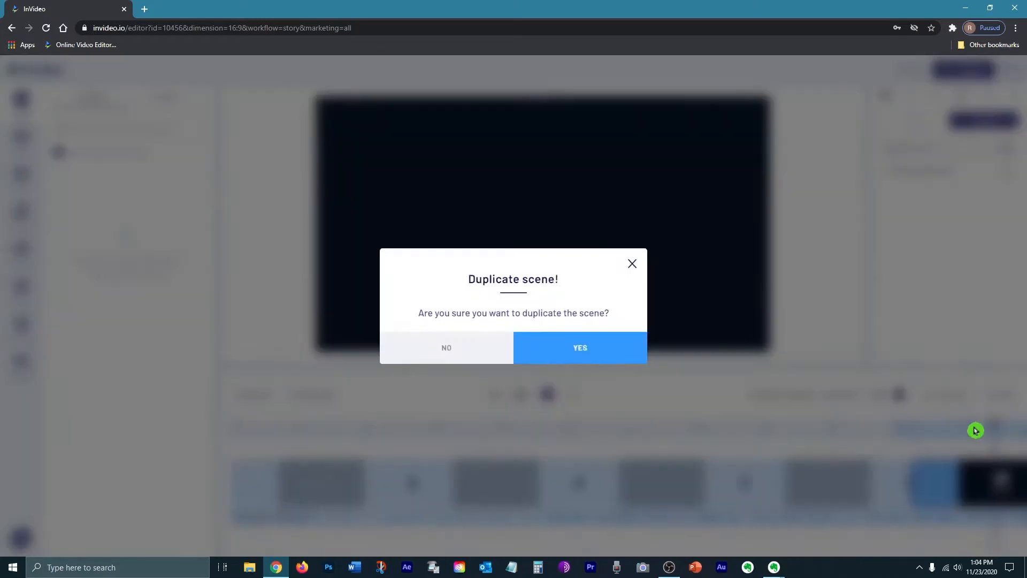
{"action": "key", "text": "Return"}
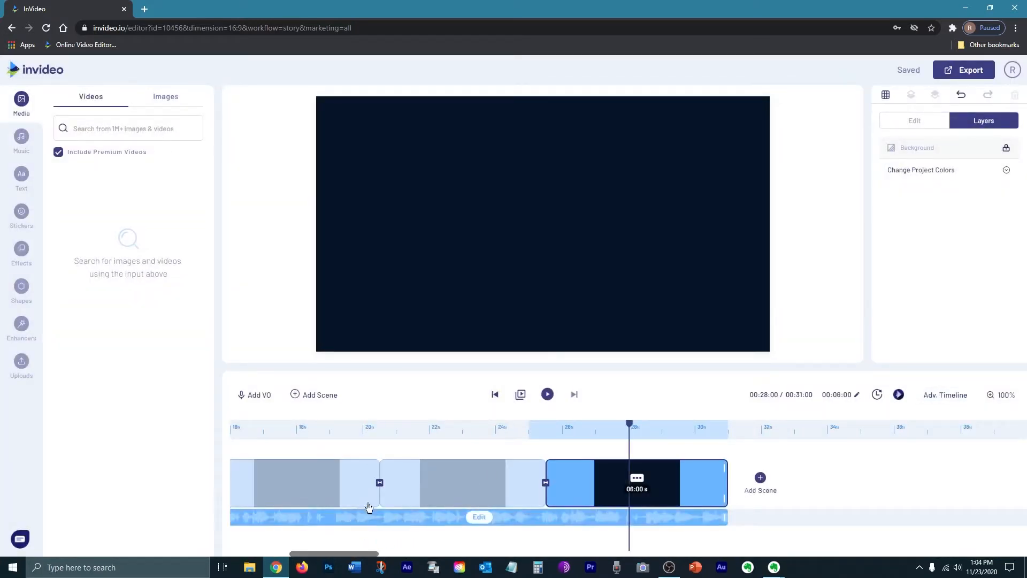
{"action": "left_click_drag", "start_coordinate": [362, 552], "coordinate": [213, 550]}
{"action": "left_click", "coordinate": [330, 475]}
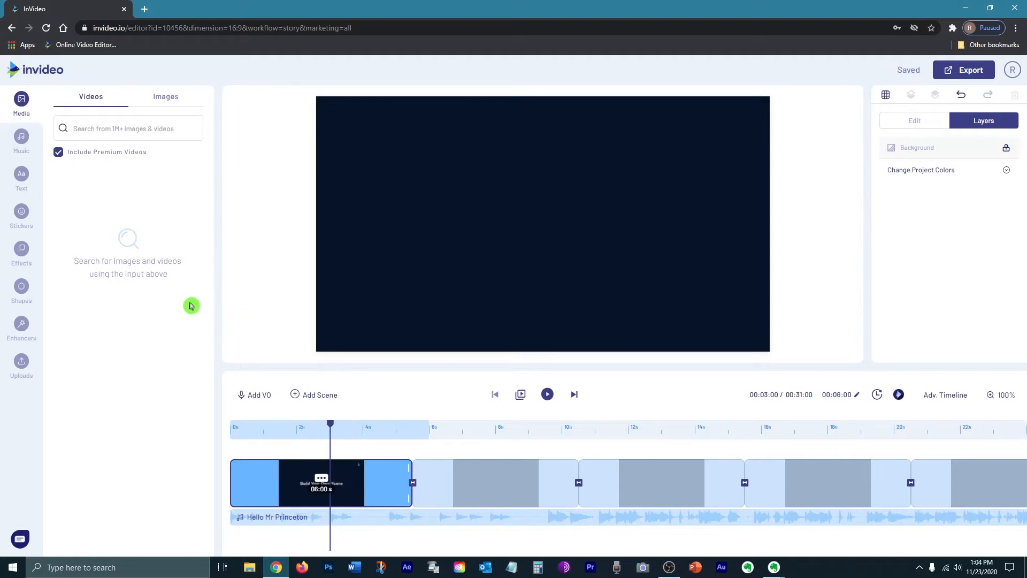
Step: Upload all the couple photos from the Love Slideshow folder into the project's Uploads
{"action": "left_click", "coordinate": [22, 365]}
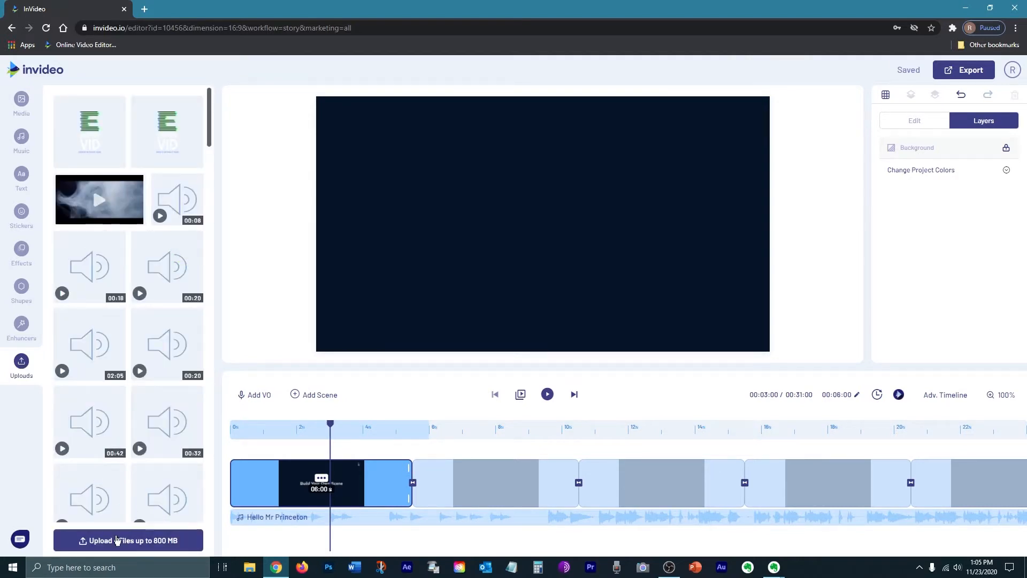
{"action": "left_click", "coordinate": [108, 541]}
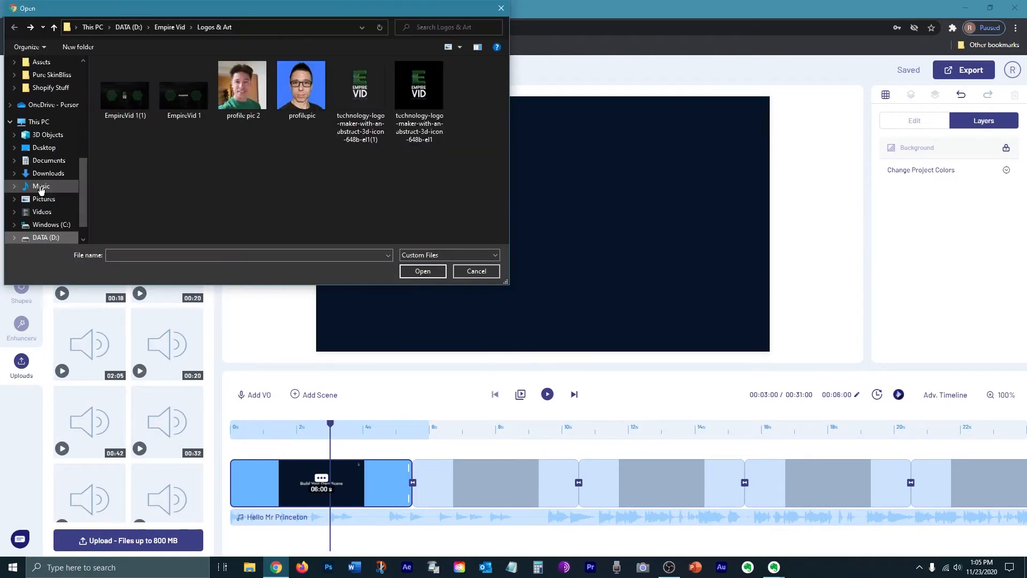
{"action": "scroll", "coordinate": [42, 185], "scroll_direction": "up", "scroll_amount": 4}
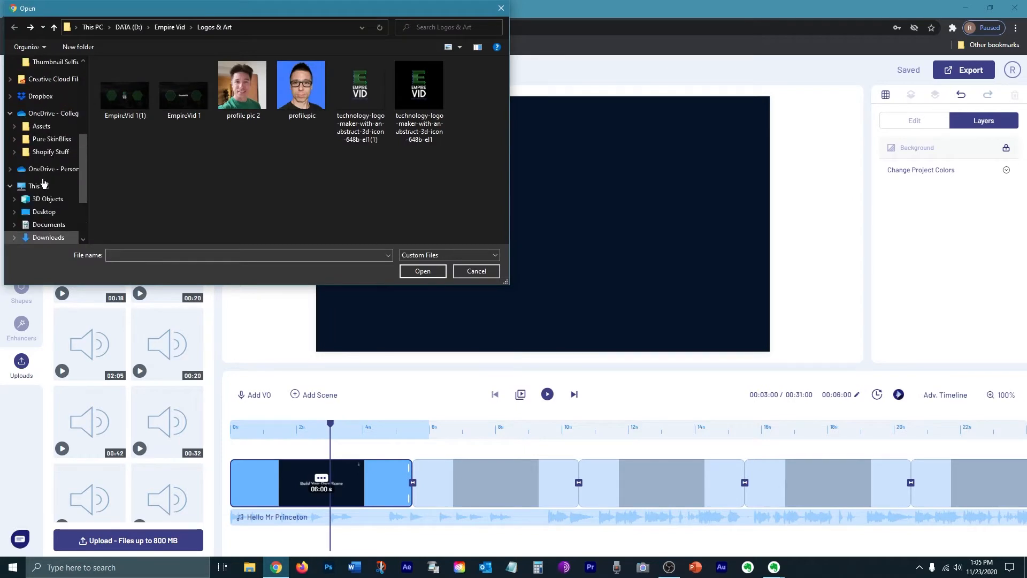
{"action": "left_click", "coordinate": [42, 180]}
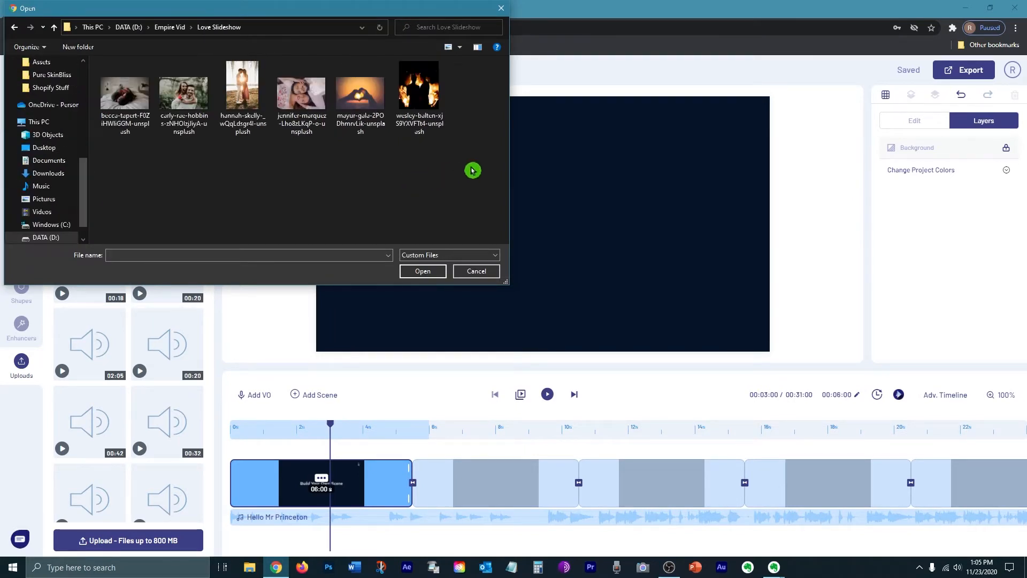
{"action": "left_click_drag", "start_coordinate": [473, 174], "coordinate": [156, 97]}
{"action": "left_click", "coordinate": [422, 270]}
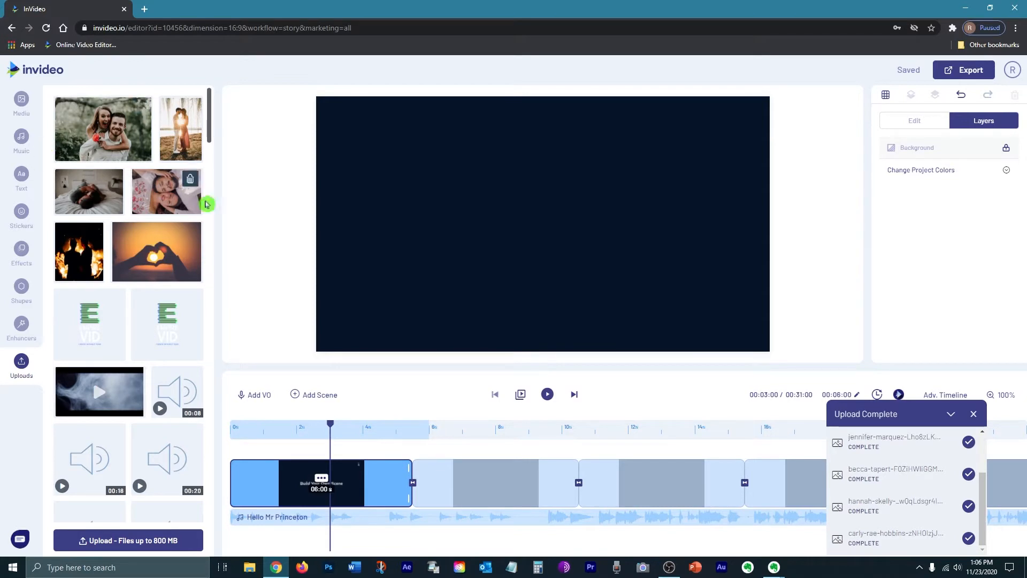
Step: Place the heart-hands sunset photo in scene one and stretch it to the frame edges
{"action": "left_click_drag", "start_coordinate": [135, 252], "coordinate": [545, 236]}
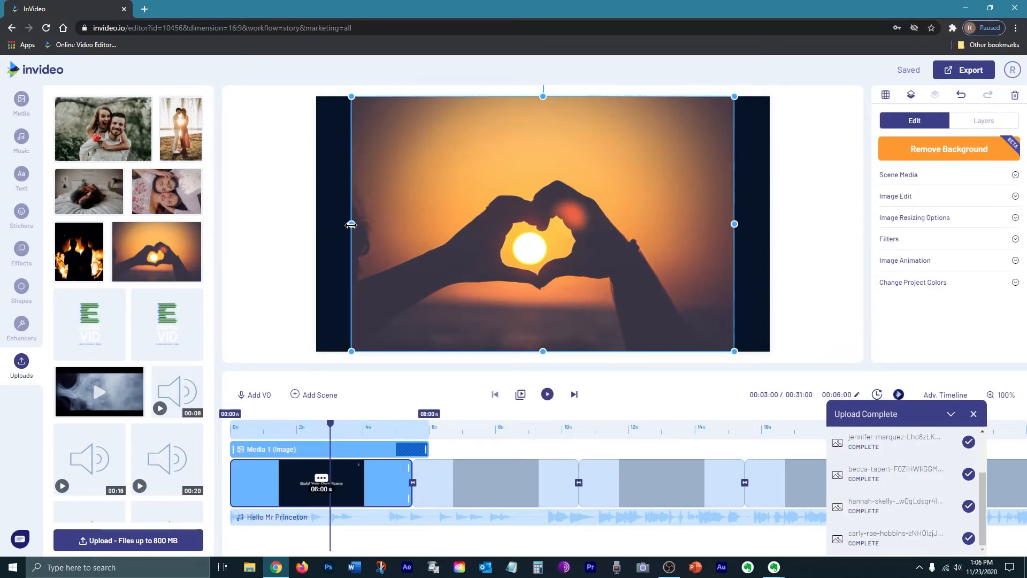
{"action": "left_click_drag", "start_coordinate": [351, 225], "coordinate": [316, 225]}
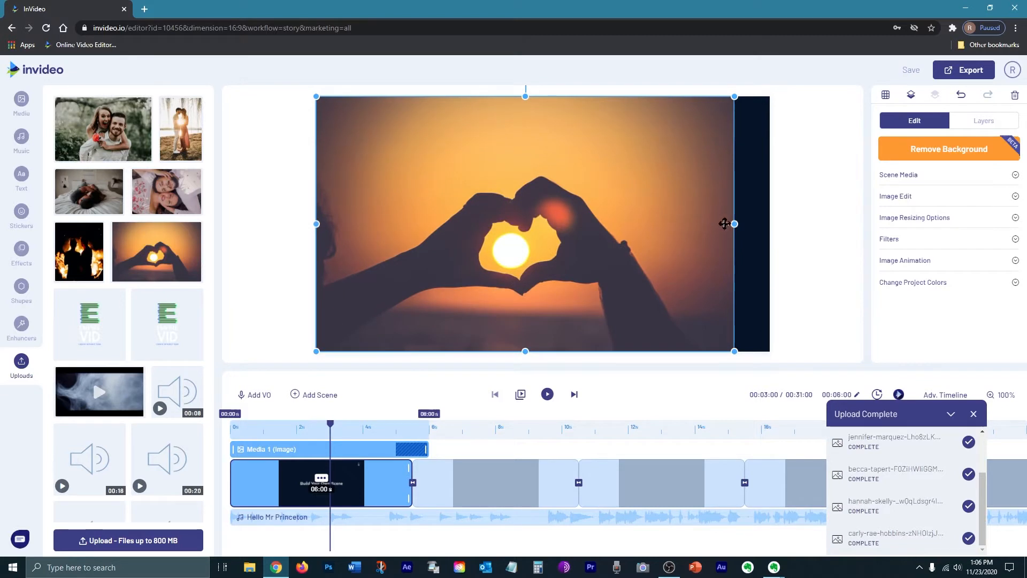
{"action": "left_click_drag", "start_coordinate": [734, 223], "coordinate": [770, 227]}
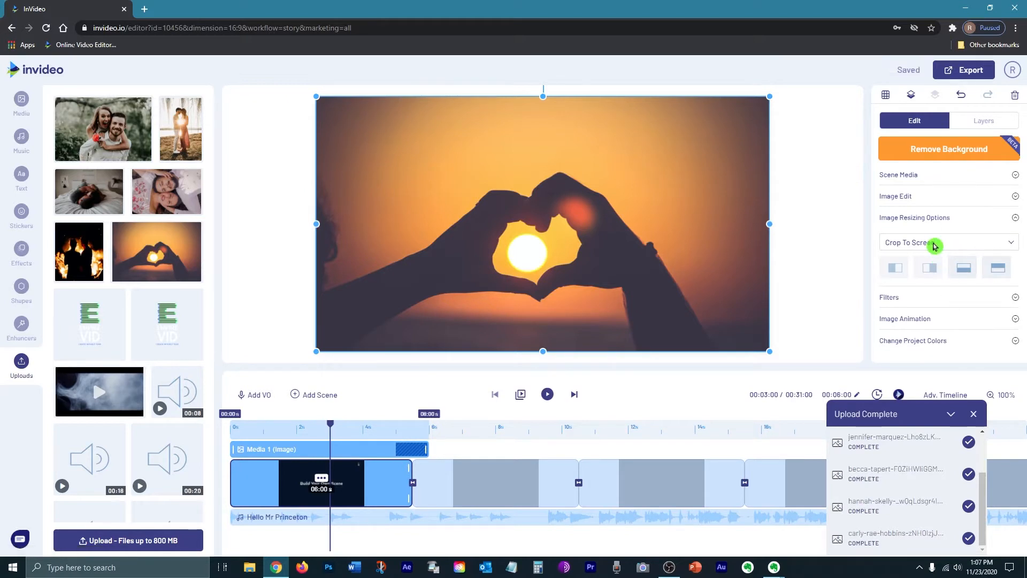
Step: Set the photo's Image Resizing Option to Fit With Blur
{"action": "left_click", "coordinate": [935, 245]}
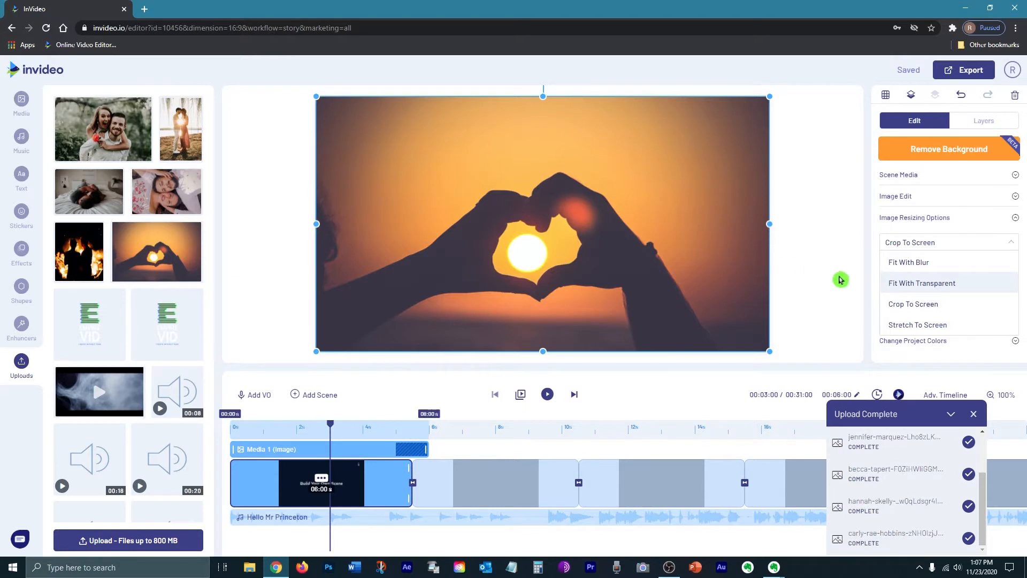
{"action": "left_click", "coordinate": [912, 262]}
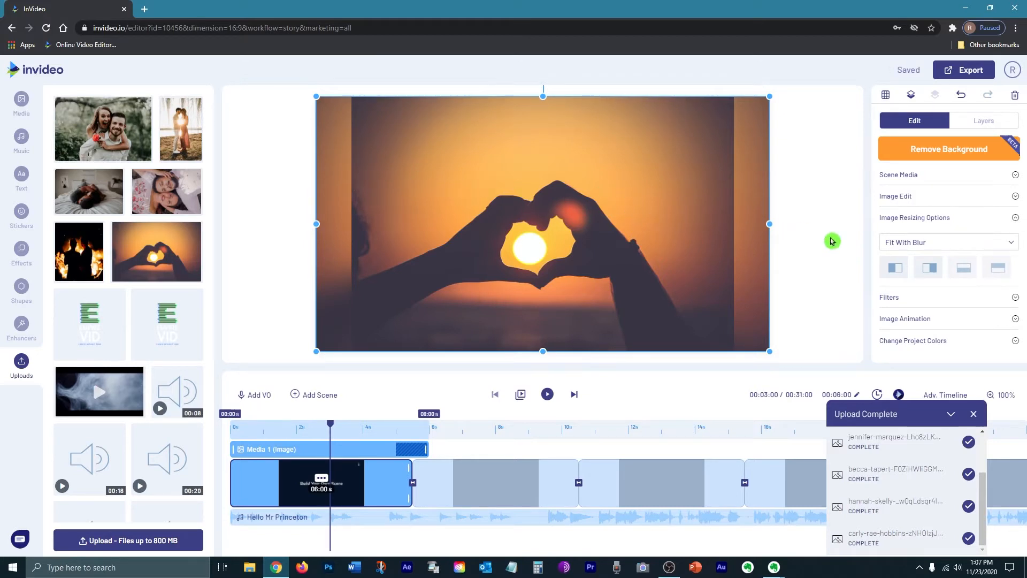
{"action": "left_click", "coordinate": [881, 242]}
{"action": "left_click", "coordinate": [935, 281]}
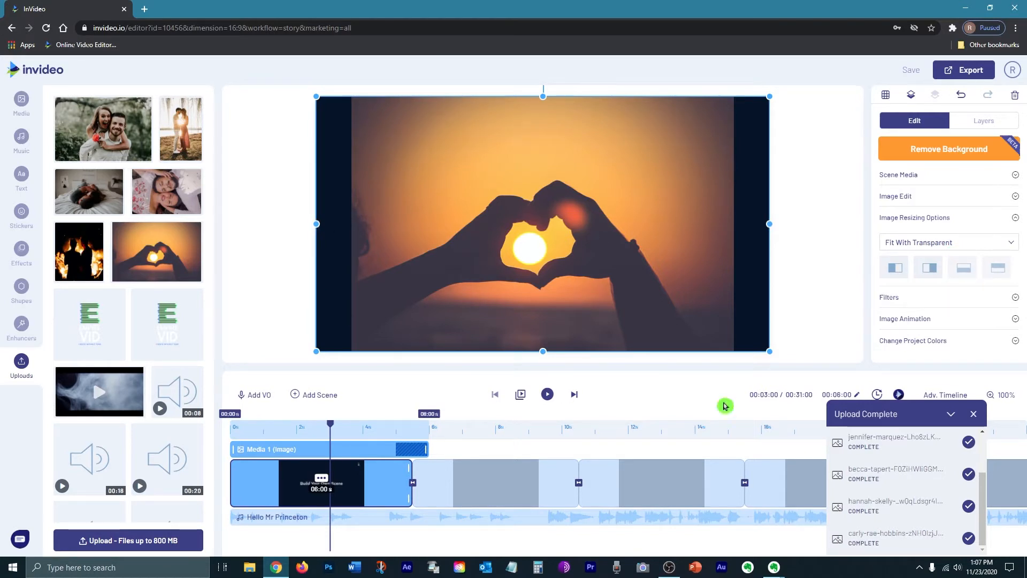
{"action": "left_click", "coordinate": [930, 244]}
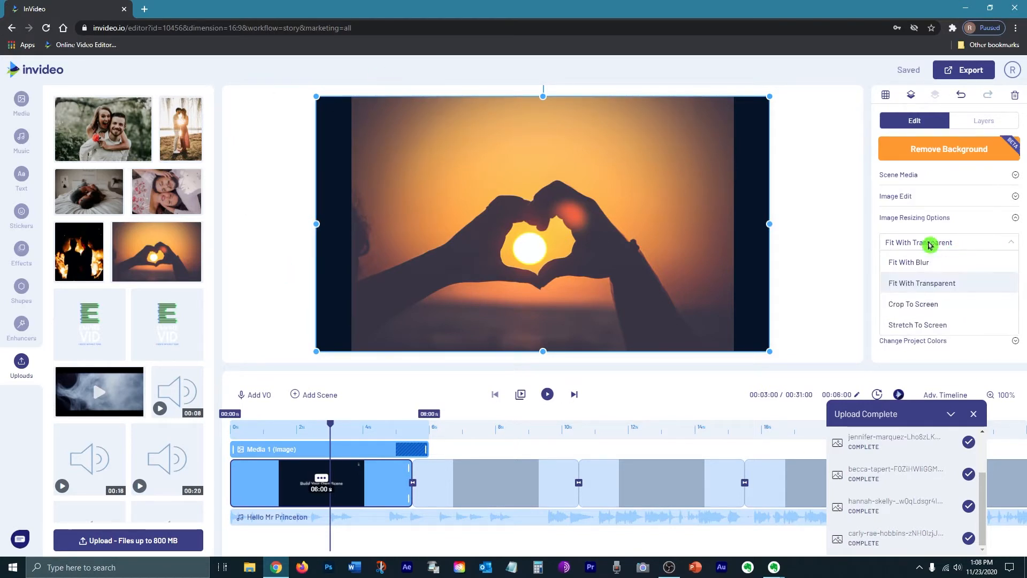
{"action": "left_click", "coordinate": [907, 262]}
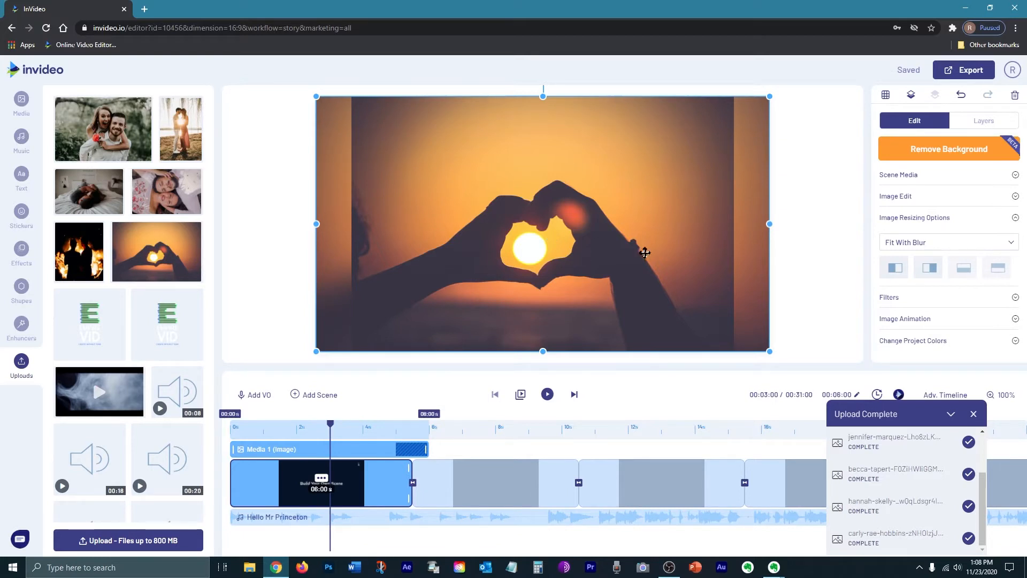
{"action": "left_click", "coordinate": [909, 319]}
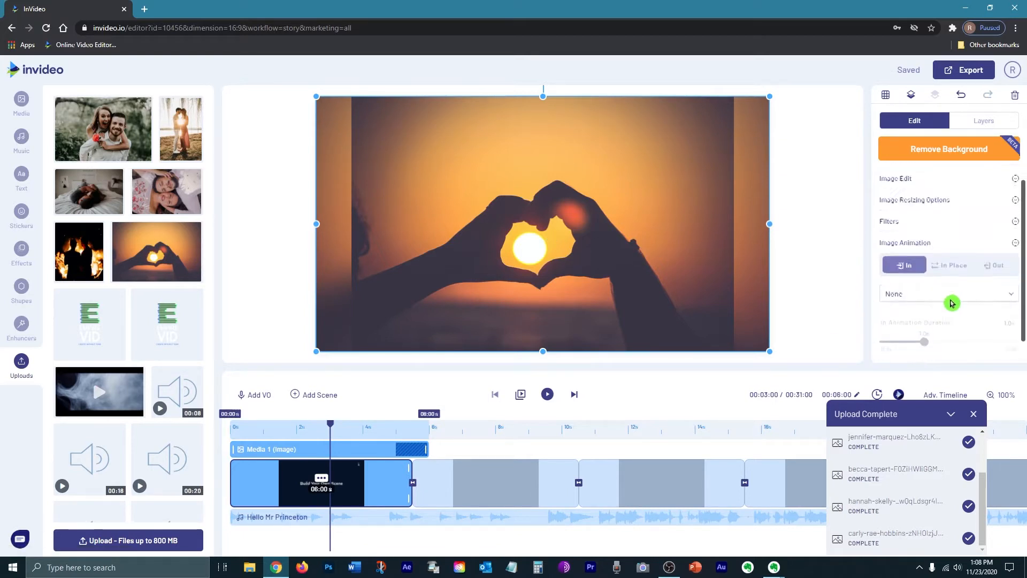
{"action": "left_click", "coordinate": [990, 272]}
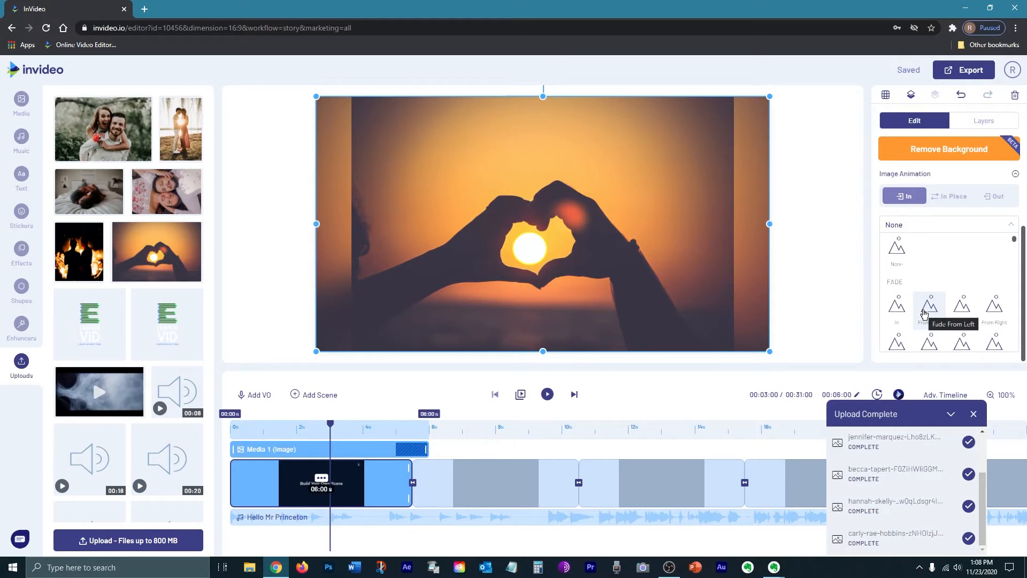
{"action": "left_click_drag", "start_coordinate": [1013, 239], "coordinate": [1015, 251]}
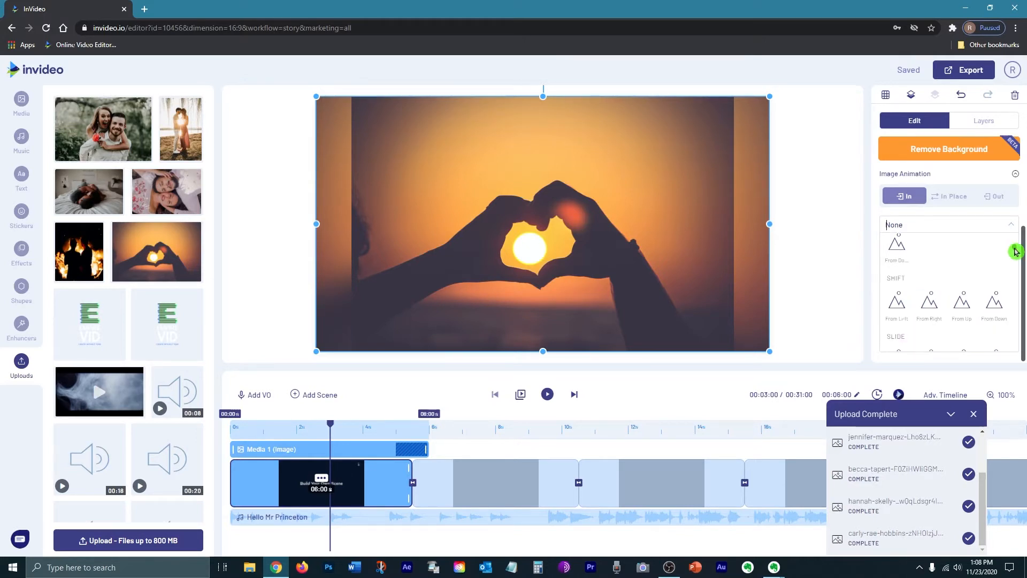
{"action": "left_click_drag", "start_coordinate": [1015, 251], "coordinate": [1015, 254]}
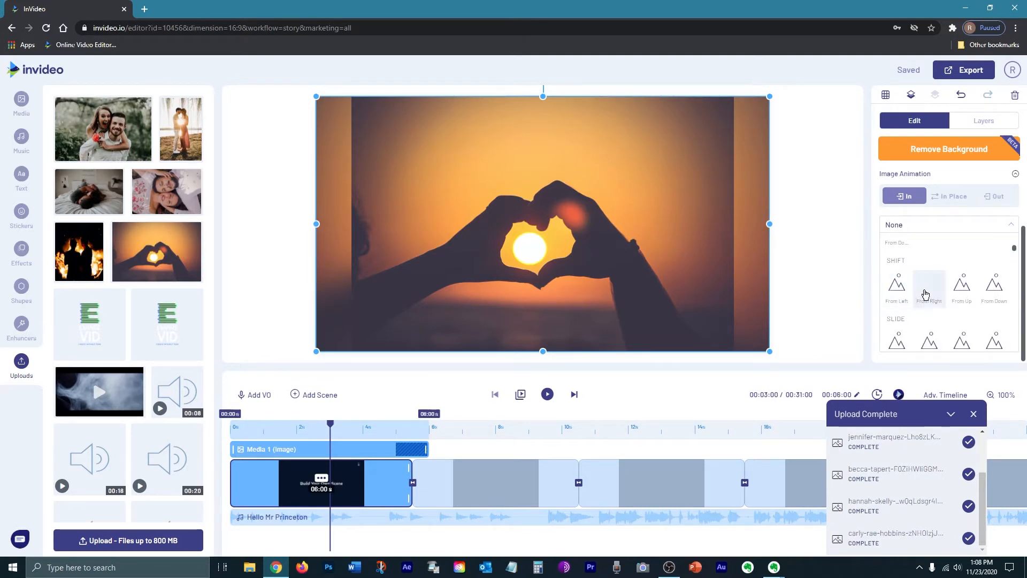
{"action": "scroll", "coordinate": [909, 278], "scroll_direction": "down", "scroll_amount": 3}
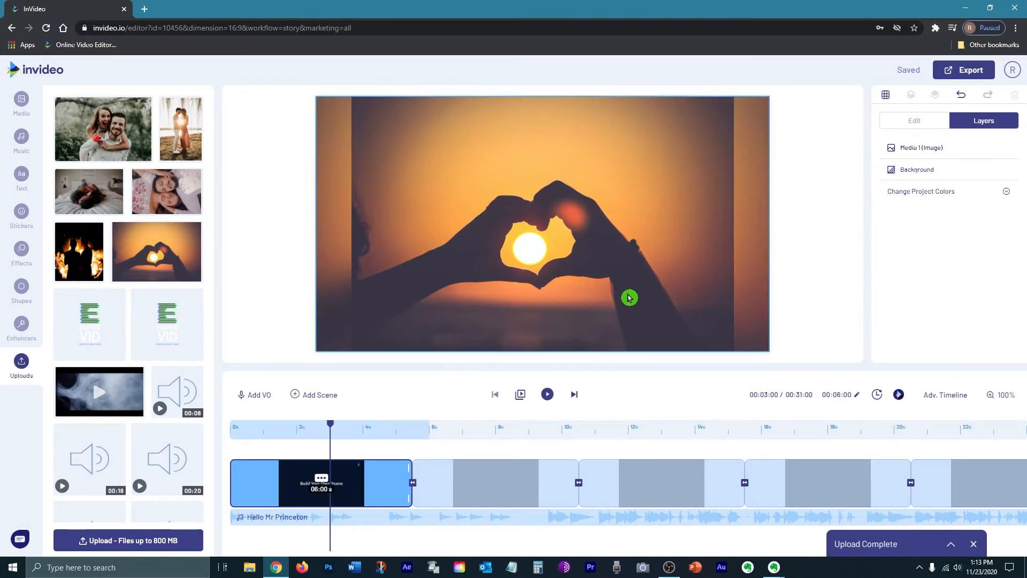
Step: Leave scene one's duration and move to the empty second scene
{"action": "left_click", "coordinate": [836, 395]}
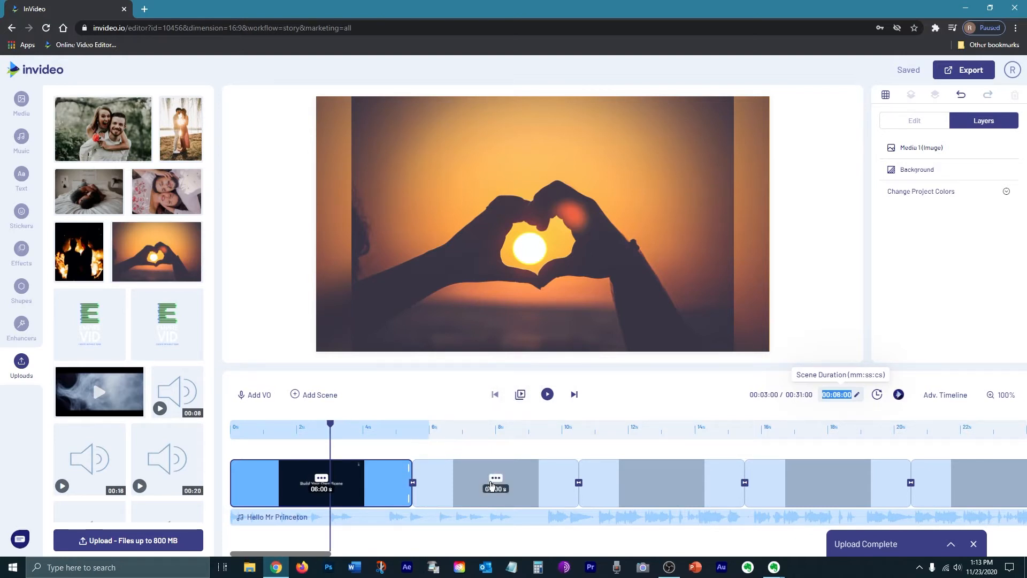
{"action": "left_click", "coordinate": [574, 395]}
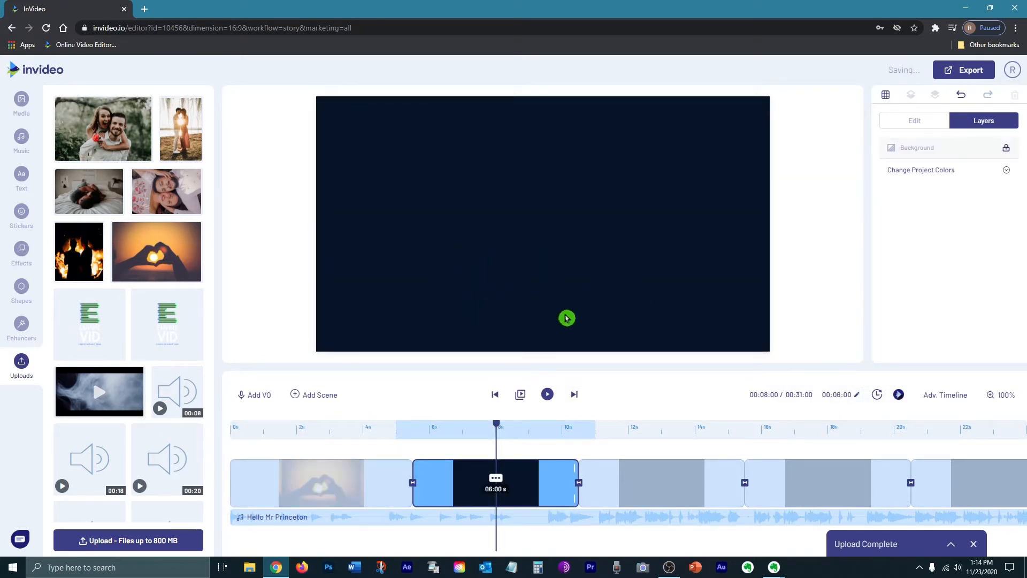
Step: Place the piggyback couple photo in scene two and apply the Ashby filter
{"action": "left_click_drag", "start_coordinate": [104, 128], "coordinate": [555, 210]}
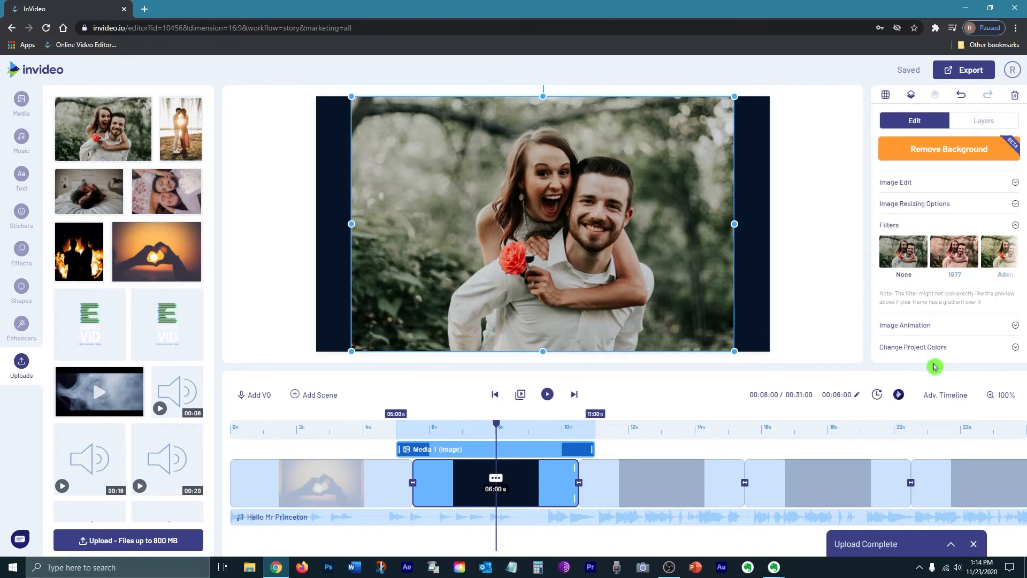
{"action": "left_click_drag", "start_coordinate": [882, 284], "coordinate": [908, 286]}
{"action": "left_click", "coordinate": [912, 262]}
Step: Switch the photo to the Crema filter, add a Fade From Right entrance, and preview
{"action": "left_click", "coordinate": [961, 258]}
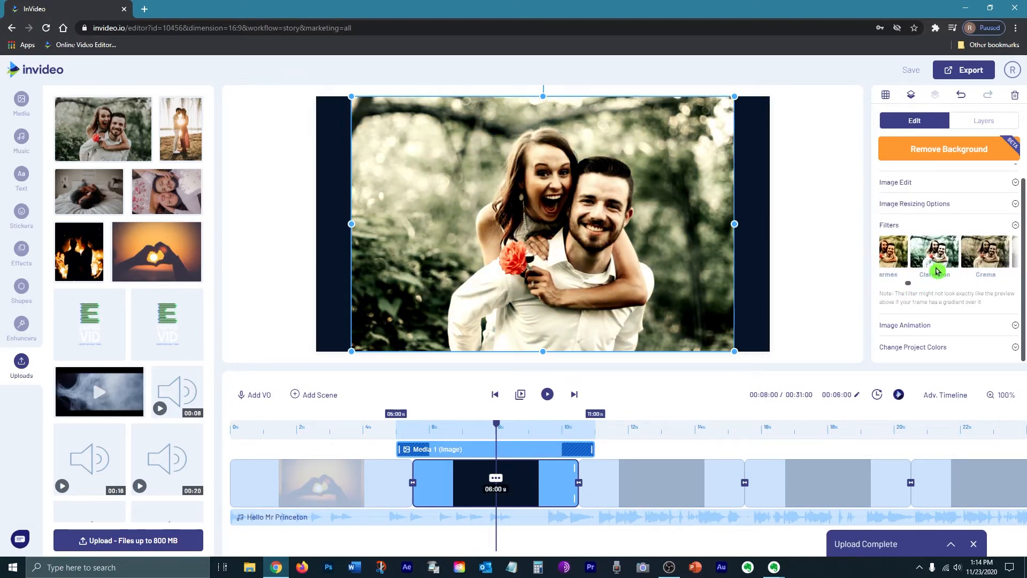
{"action": "left_click", "coordinate": [985, 257]}
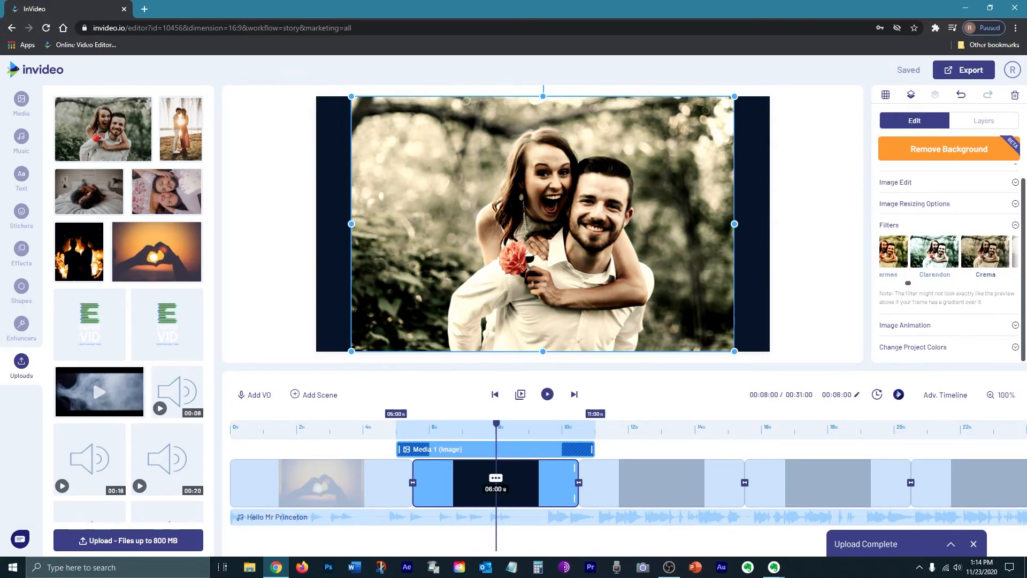
{"action": "left_click_drag", "start_coordinate": [908, 285], "coordinate": [917, 286]}
{"action": "left_click", "coordinate": [546, 394]}
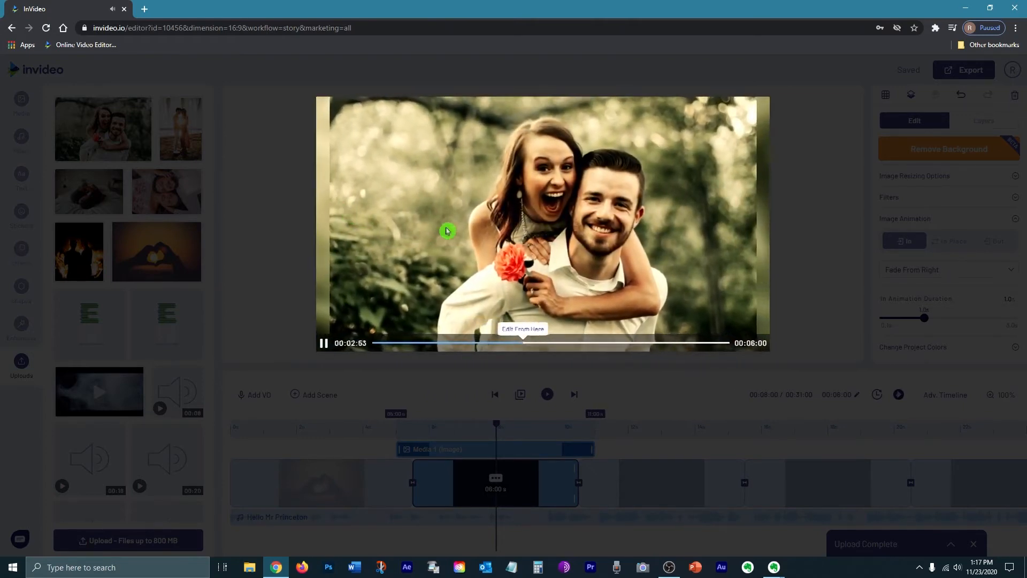
{"action": "left_click", "coordinate": [336, 240]}
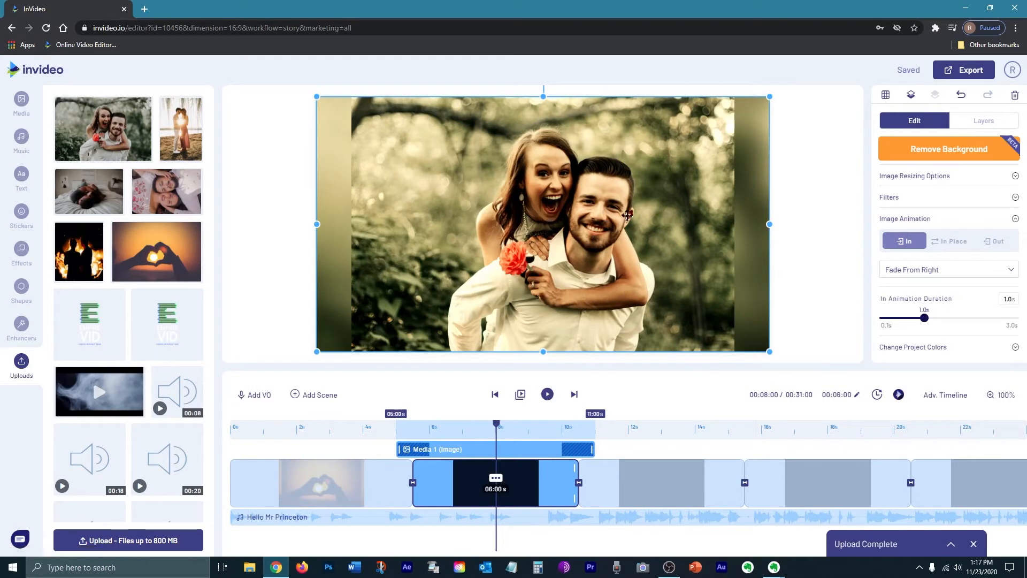
Step: Change the scene's Background layer colour from dark navy to dark green
{"action": "left_click", "coordinate": [982, 120]}
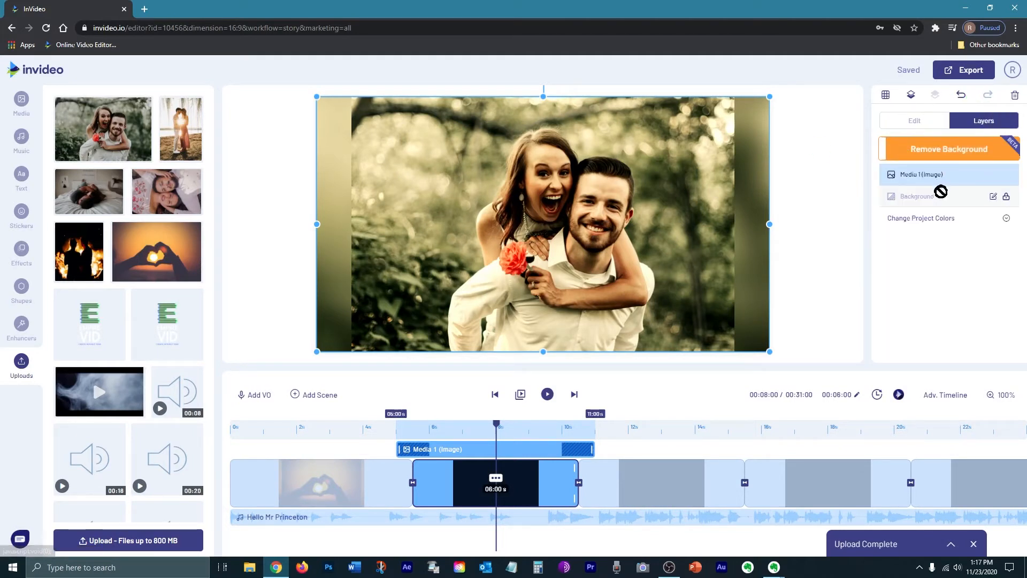
{"action": "left_click", "coordinate": [1008, 199]}
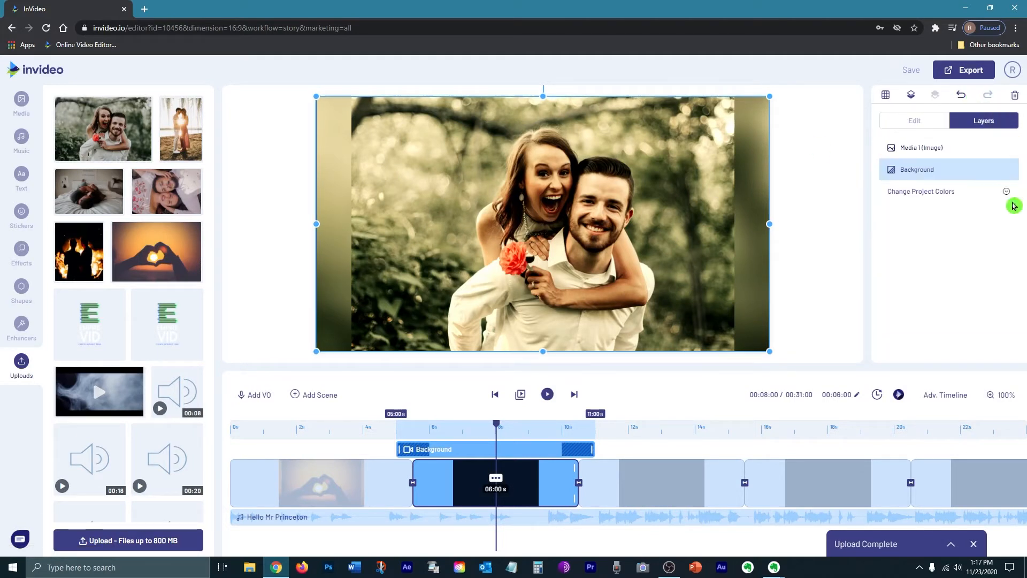
{"action": "left_click", "coordinate": [920, 127]}
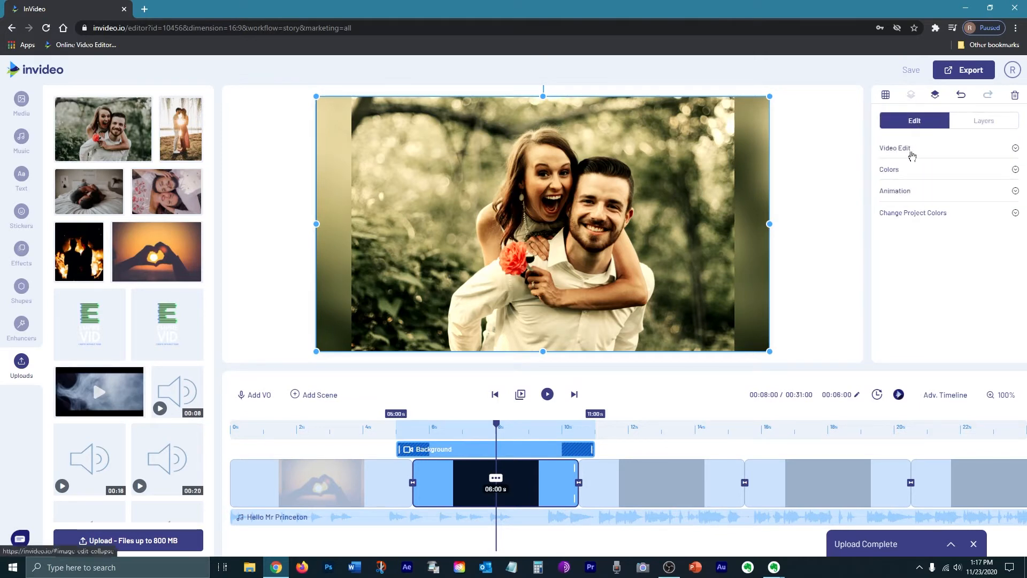
{"action": "left_click", "coordinate": [909, 168]}
{"action": "left_click", "coordinate": [888, 189]}
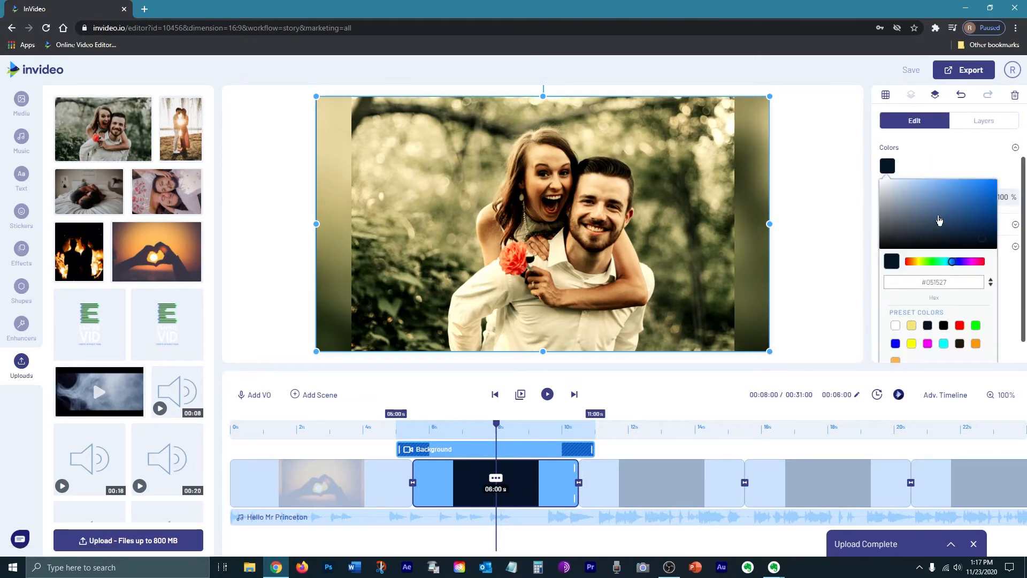
{"action": "left_click", "coordinate": [928, 262]}
Step: Preview the green-background scene, then drop the lying-couple photo into scene three
{"action": "left_click", "coordinate": [547, 394]}
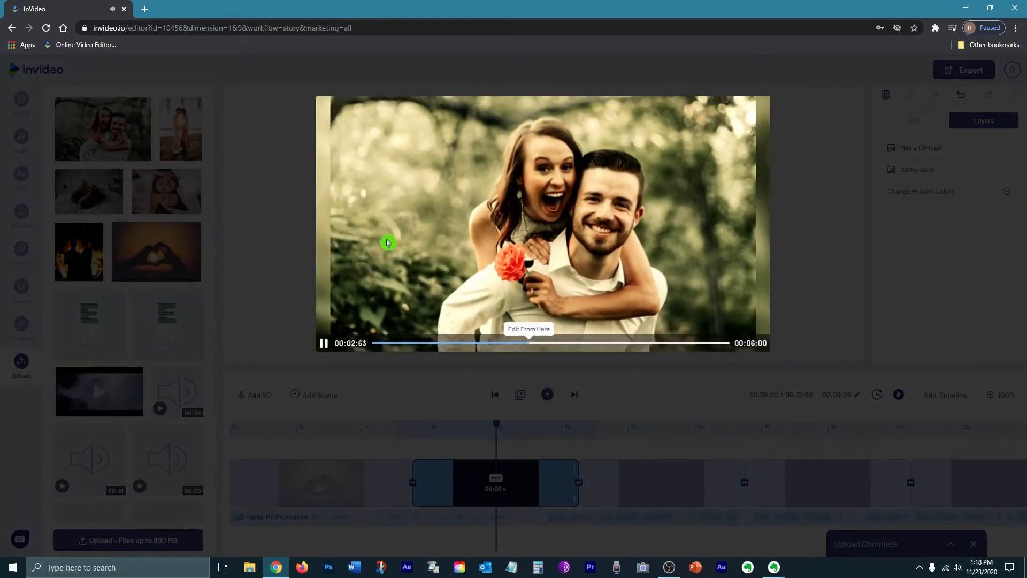
{"action": "left_click", "coordinate": [850, 277]}
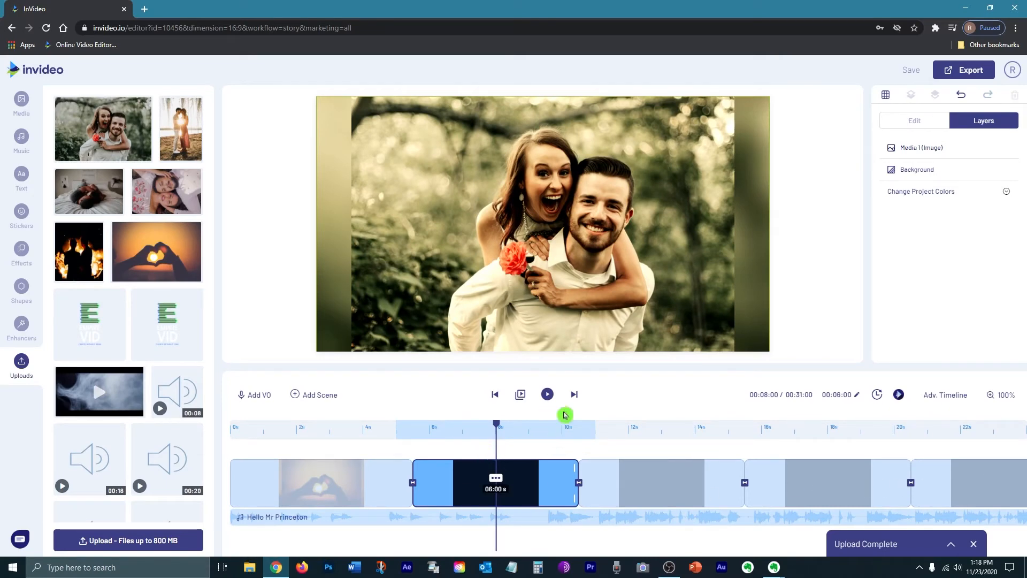
{"action": "left_click_drag", "start_coordinate": [167, 192], "coordinate": [425, 229]}
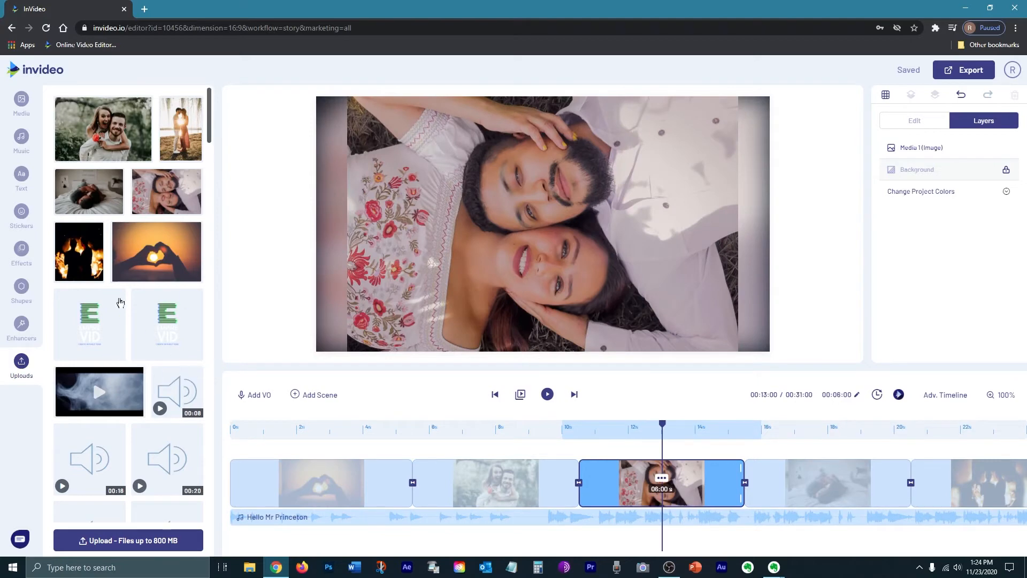
Step: Open the Effects collection and scroll down to the Hearts category
{"action": "left_click", "coordinate": [22, 254]}
{"action": "left_click_drag", "start_coordinate": [212, 211], "coordinate": [210, 267]}
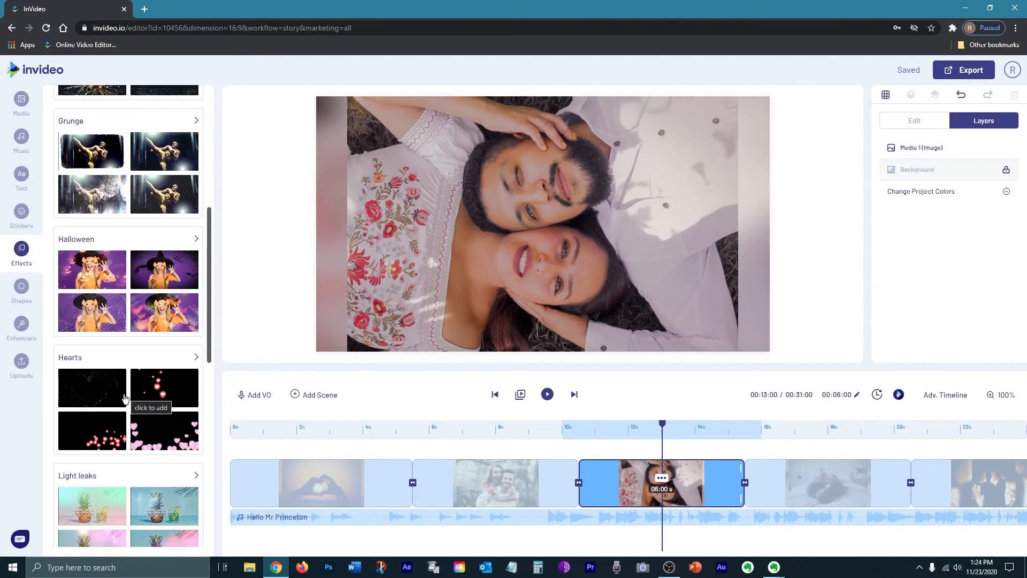
Step: Add pink and red heart overlays from the Hearts effects to the couple-photo scenes
{"action": "left_click", "coordinate": [196, 358]}
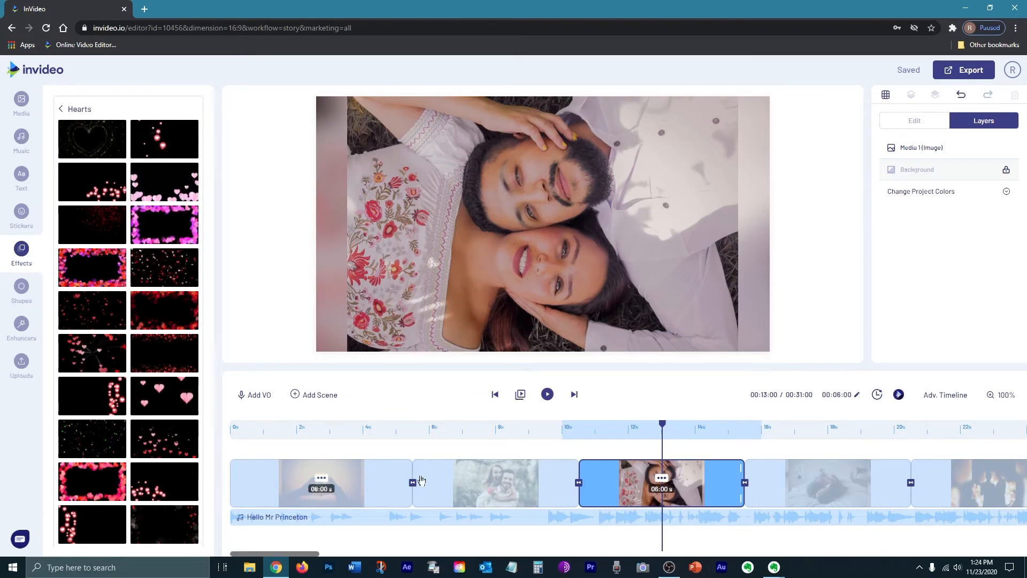
{"action": "left_click", "coordinate": [161, 400]}
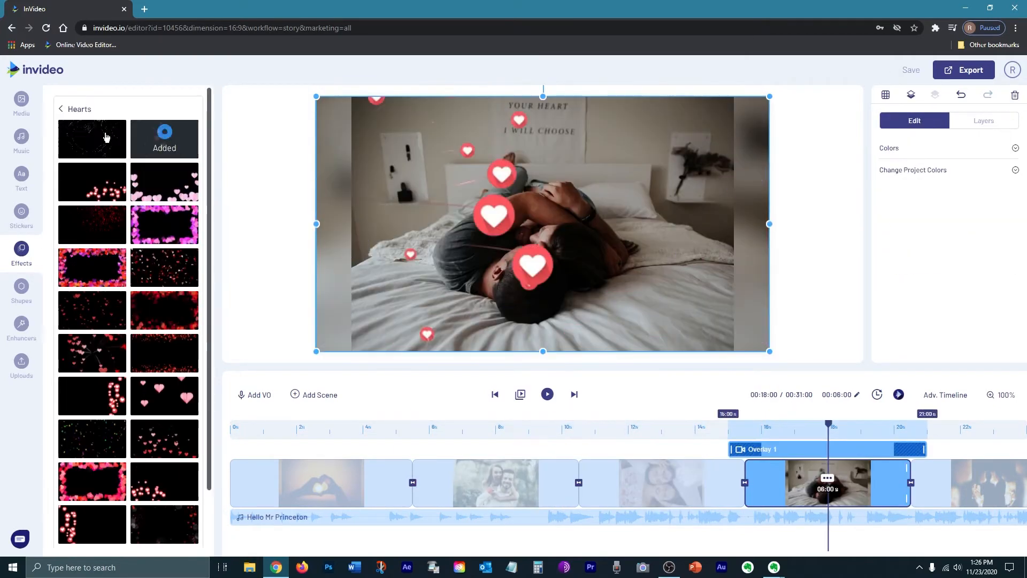
{"action": "left_click", "coordinate": [107, 137]}
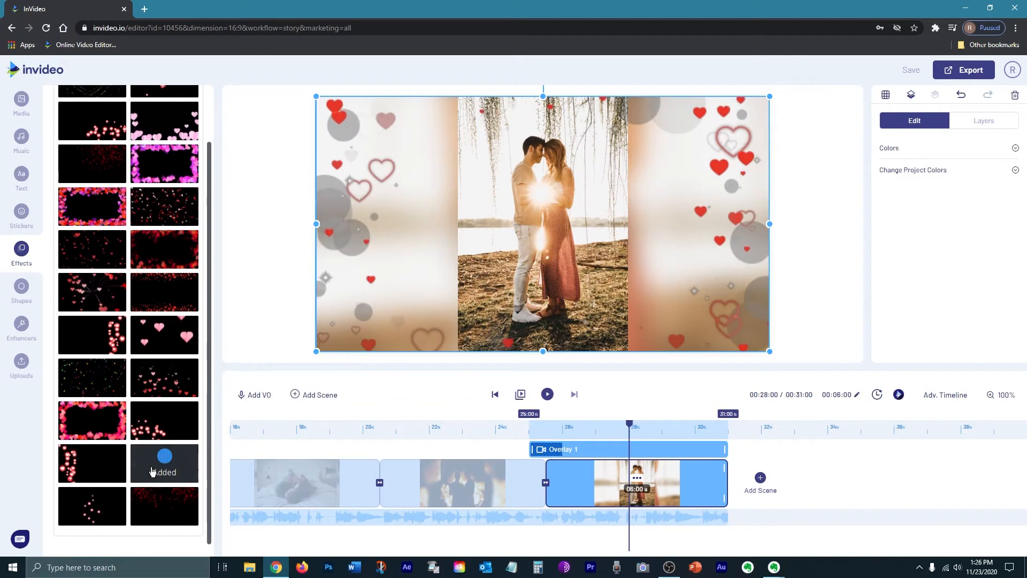
{"action": "left_click", "coordinate": [161, 470]}
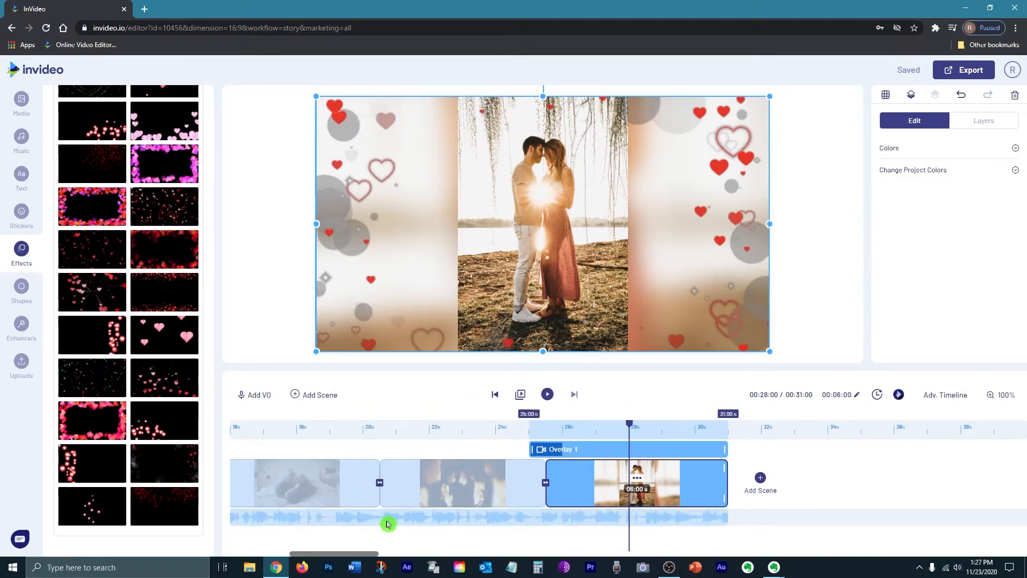
{"action": "scroll", "coordinate": [360, 542], "scroll_direction": "left", "scroll_amount": 5}
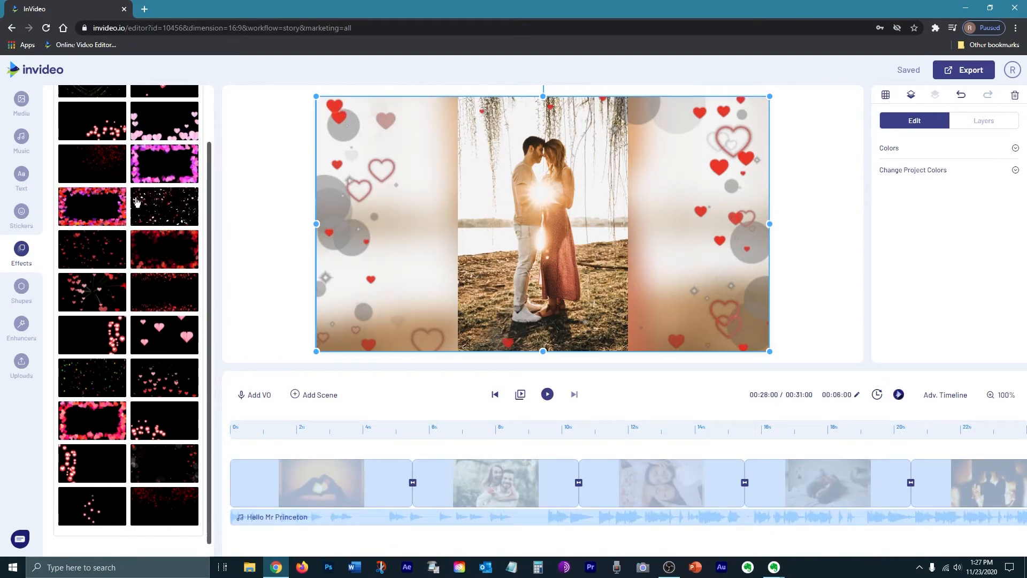
Step: Add the Never 4get ready-made text style as a title on the sunset couple scene
{"action": "left_click", "coordinate": [23, 176]}
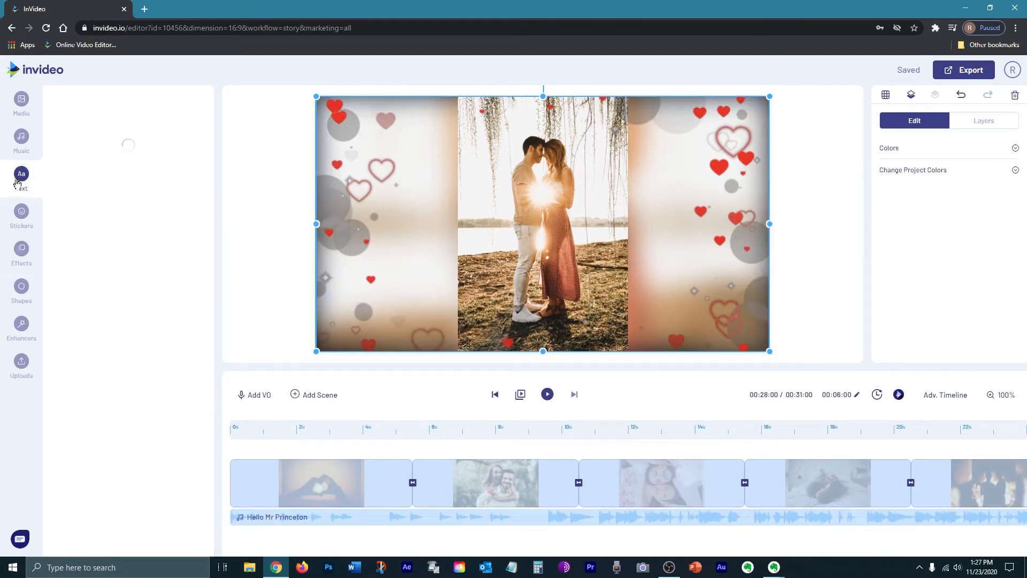
{"action": "left_click_drag", "start_coordinate": [208, 149], "coordinate": [204, 223]}
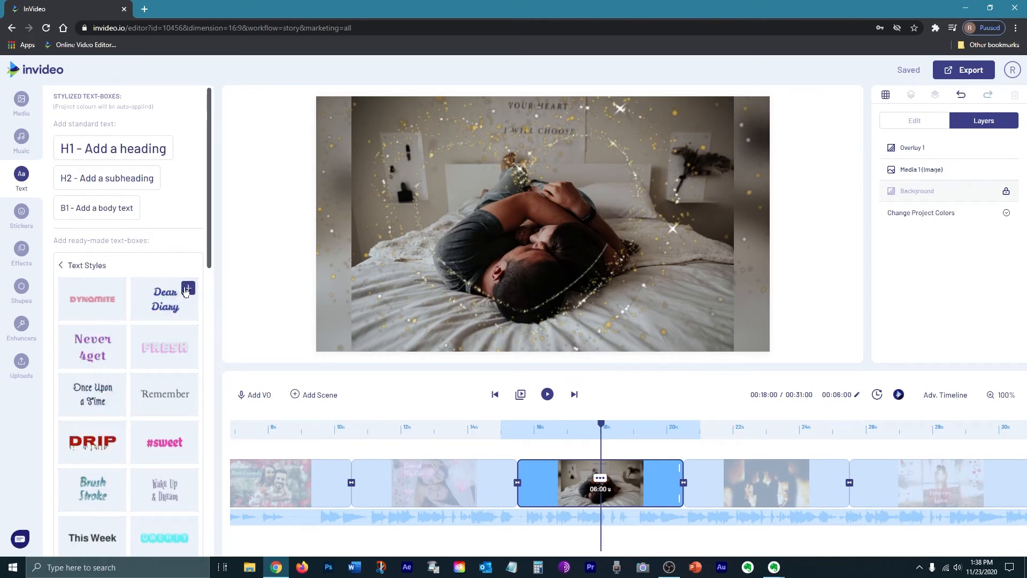
{"action": "left_click", "coordinate": [186, 288]}
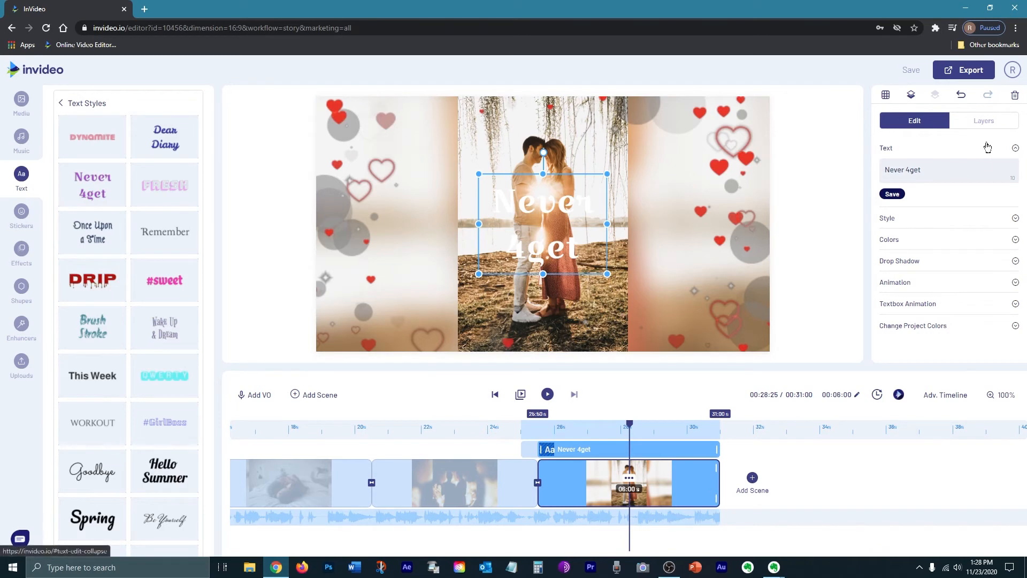
Step: Review the title's font and colour settings, then move 'Forever Love' lower on the photo
{"action": "left_click", "coordinate": [898, 224]}
{"action": "scroll", "coordinate": [909, 161], "scroll_direction": "down", "scroll_amount": 1}
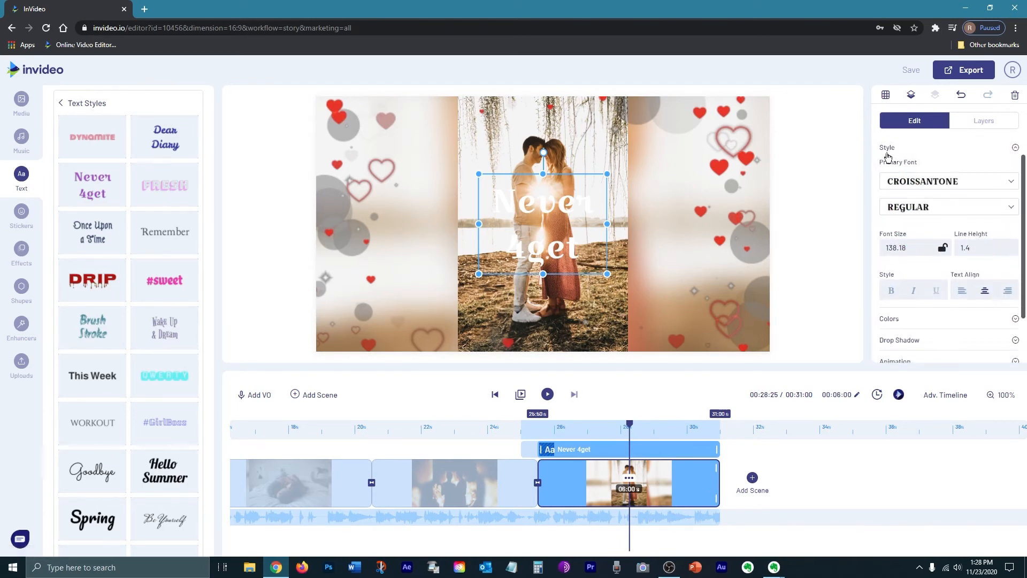
{"action": "left_click", "coordinate": [887, 155]}
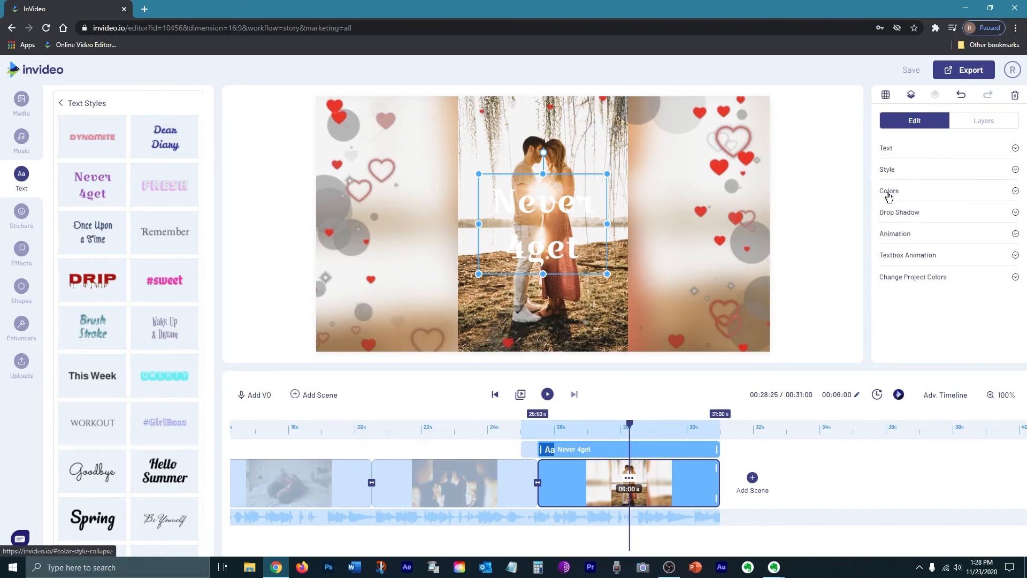
{"action": "left_click", "coordinate": [888, 194]}
{"action": "scroll", "coordinate": [904, 241], "scroll_direction": "down", "scroll_amount": 2}
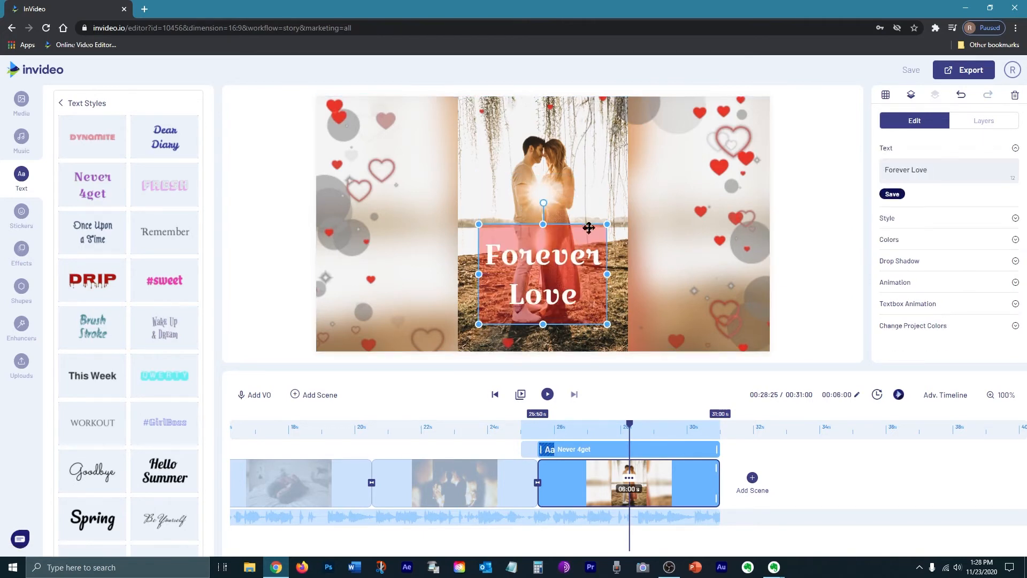
{"action": "left_click_drag", "start_coordinate": [543, 270], "coordinate": [543, 294]}
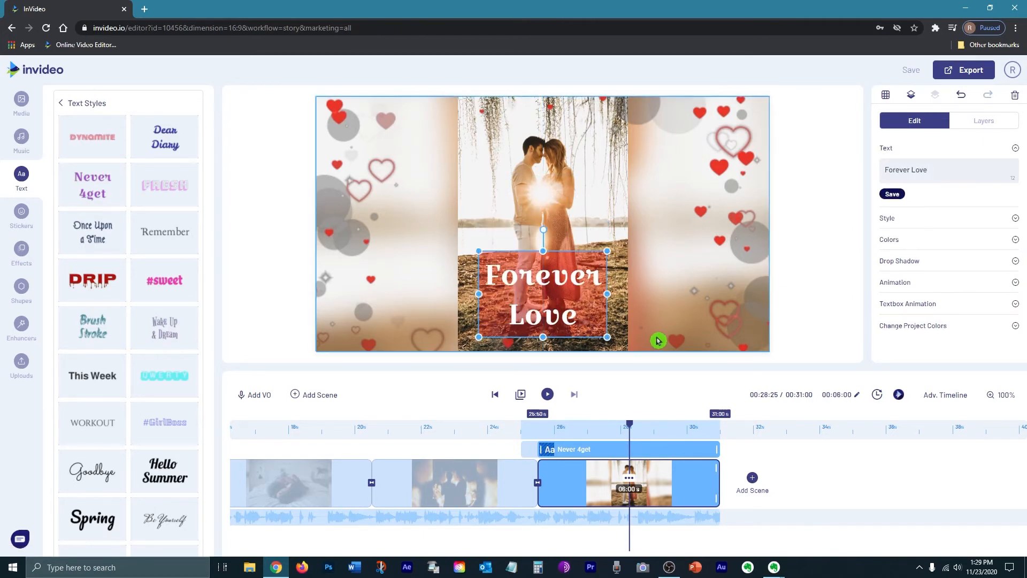
Step: Browse the bonfire, bed and rose couple scenes, ending on the opening heart-hands scene
{"action": "left_click", "coordinate": [508, 496]}
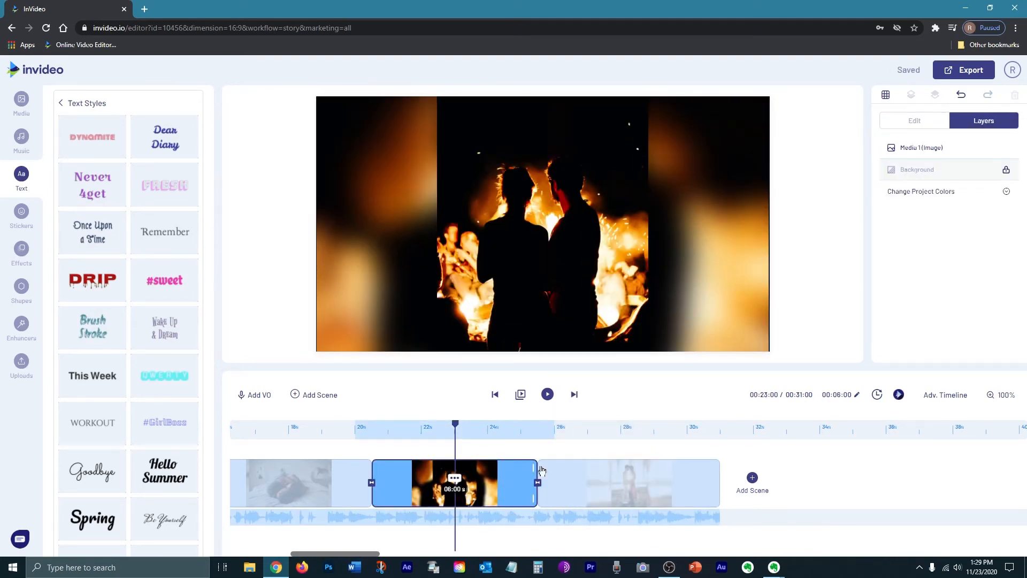
{"action": "left_click_drag", "start_coordinate": [374, 552], "coordinate": [268, 562]}
{"action": "left_click", "coordinate": [485, 487]}
{"action": "left_click", "coordinate": [588, 484]}
{"action": "left_click", "coordinate": [423, 484]}
{"action": "left_click", "coordinate": [350, 492]}
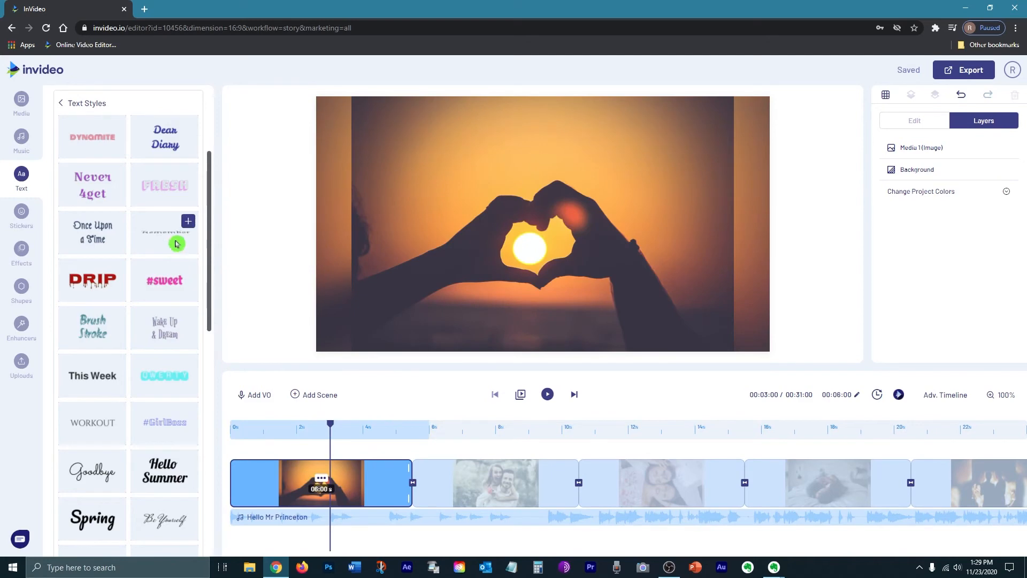
Step: Add an enlarged, repositioned DYNAMITE title to the heart-hands scene, then select the music track
{"action": "left_click", "coordinate": [90, 150]}
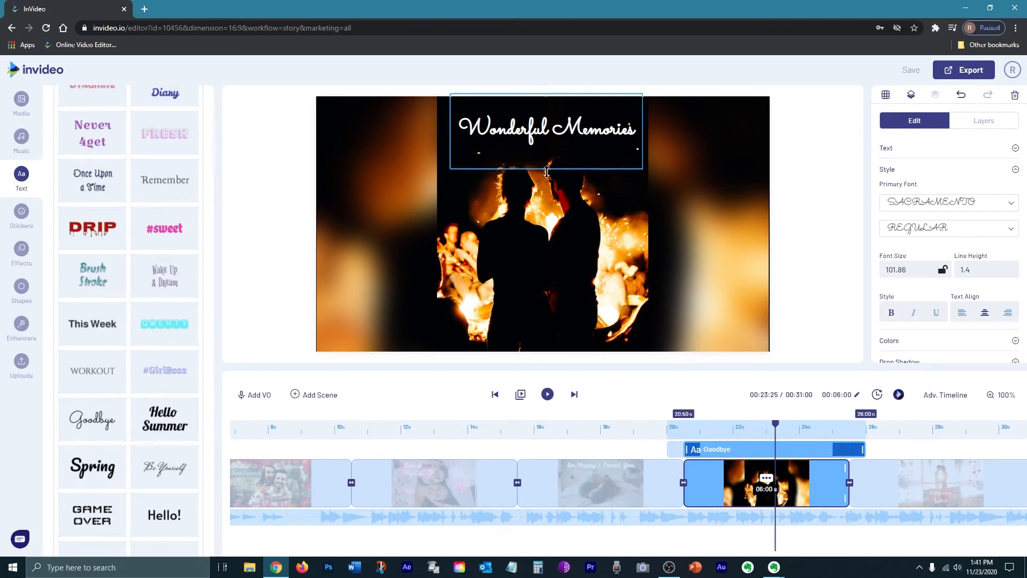
{"action": "left_click_drag", "start_coordinate": [546, 171], "coordinate": [547, 176]}
{"action": "left_click_drag", "start_coordinate": [568, 141], "coordinate": [565, 145]}
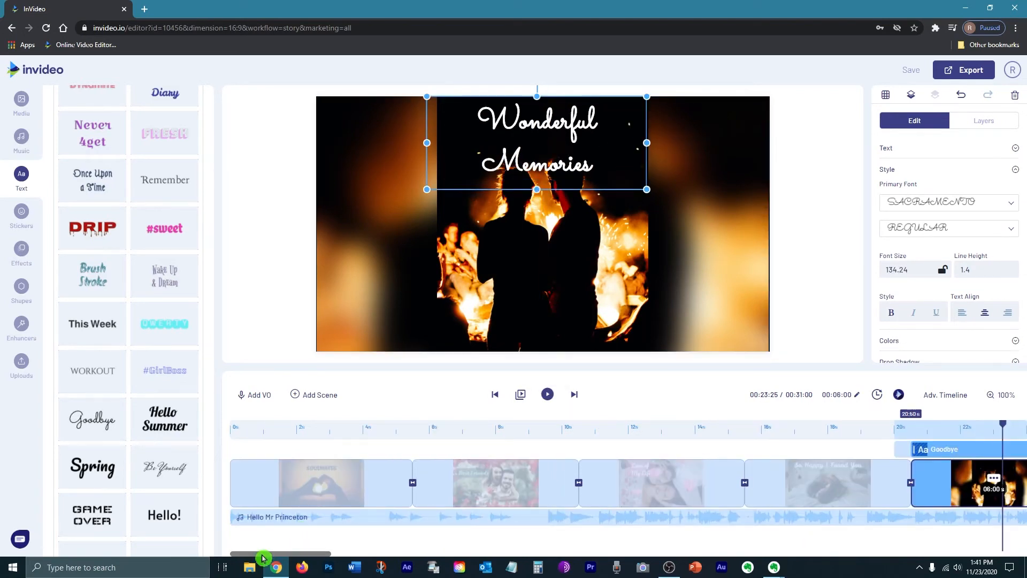
{"action": "left_click", "coordinate": [326, 511]}
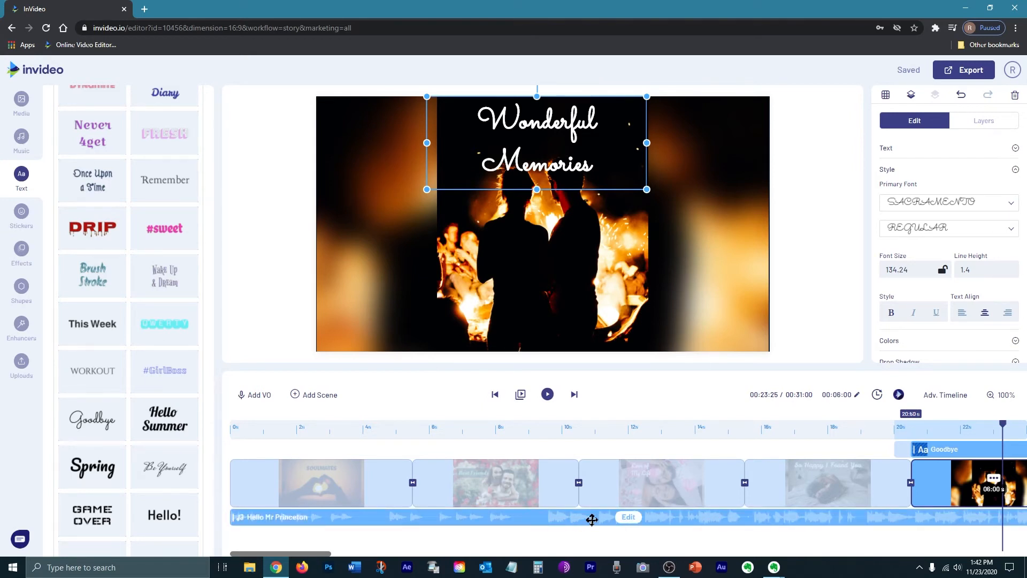
Step: Delete the Hello Mr Princeton music track from the timeline
{"action": "left_click", "coordinate": [628, 517]}
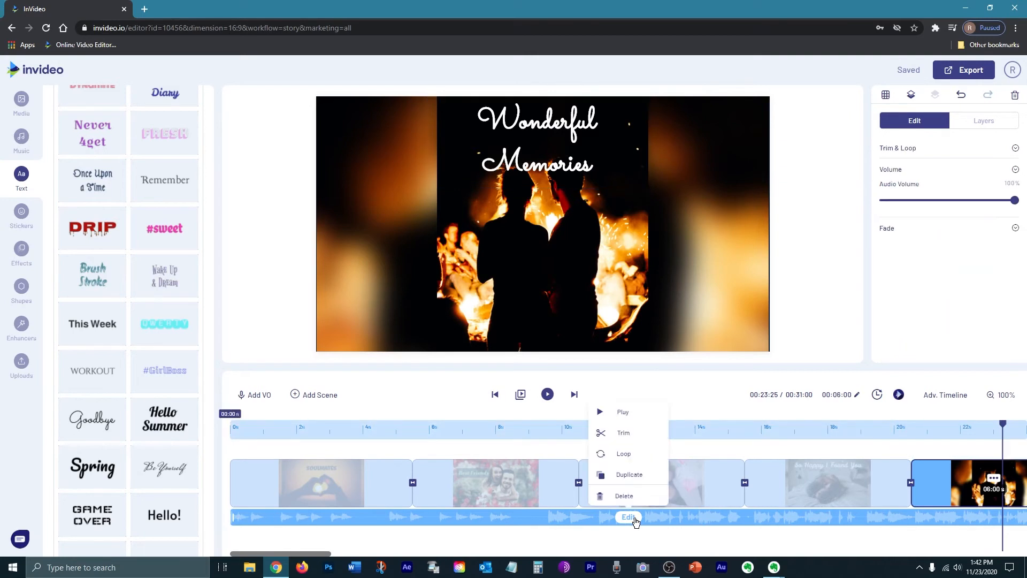
{"action": "left_click", "coordinate": [604, 495]}
{"action": "scroll", "coordinate": [60, 270], "scroll_direction": "up", "scroll_amount": 4}
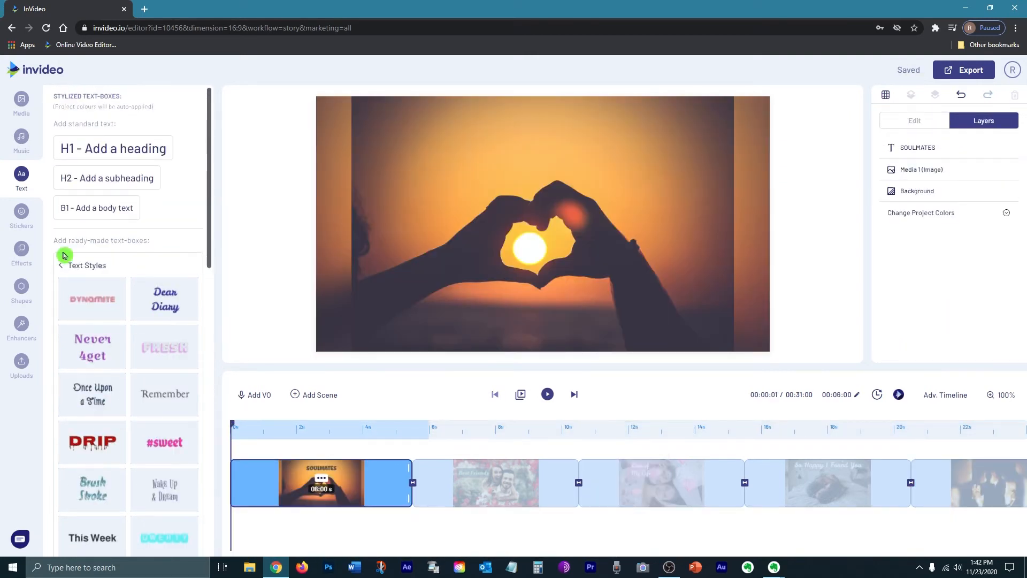
Step: Filter the music library to the Romantic category and play the whole slideshow preview
{"action": "left_click", "coordinate": [18, 140]}
{"action": "left_click", "coordinate": [141, 127]}
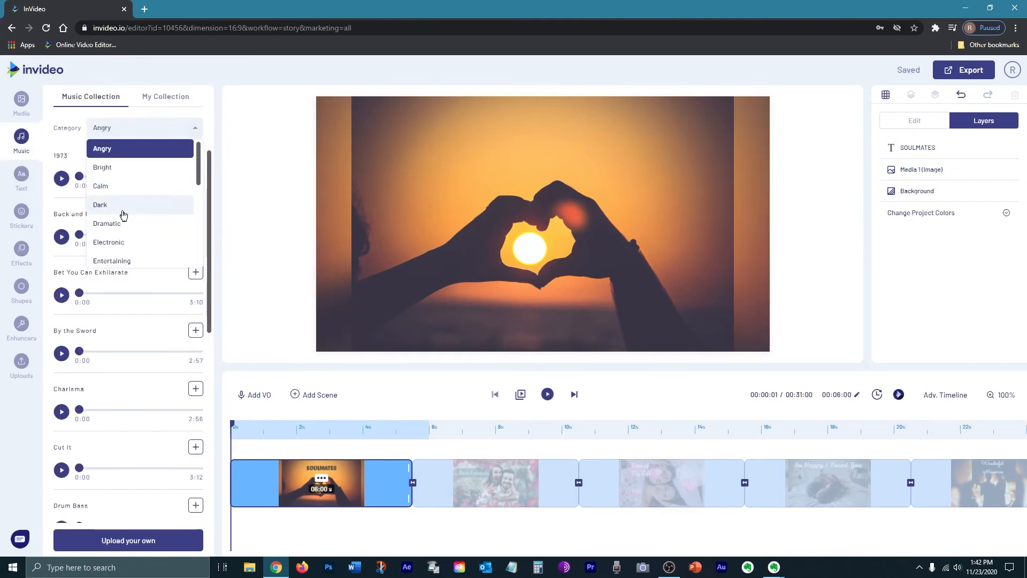
{"action": "left_click_drag", "start_coordinate": [198, 162], "coordinate": [197, 262]}
{"action": "left_click", "coordinate": [118, 203]}
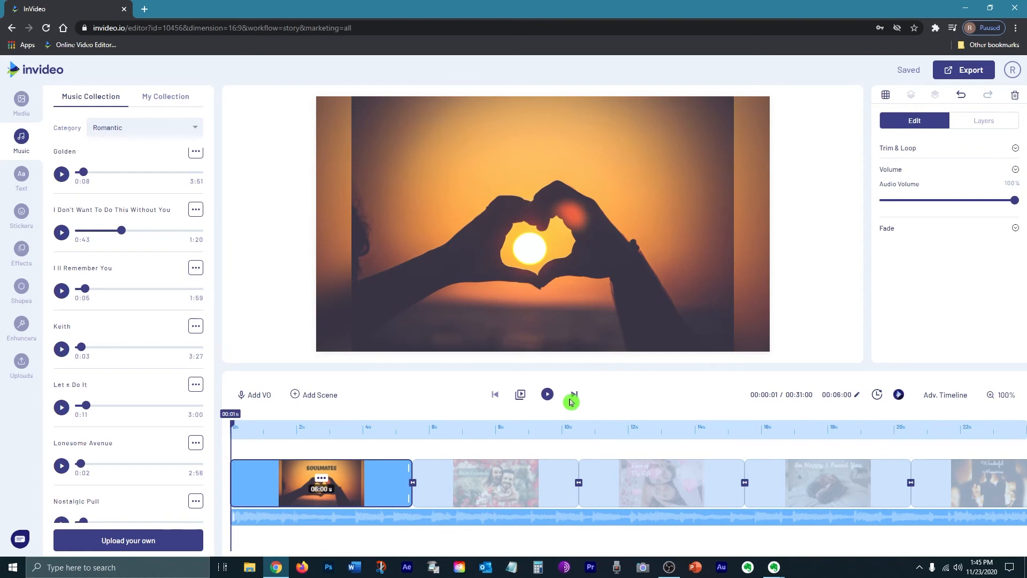
{"action": "left_click", "coordinate": [524, 396]}
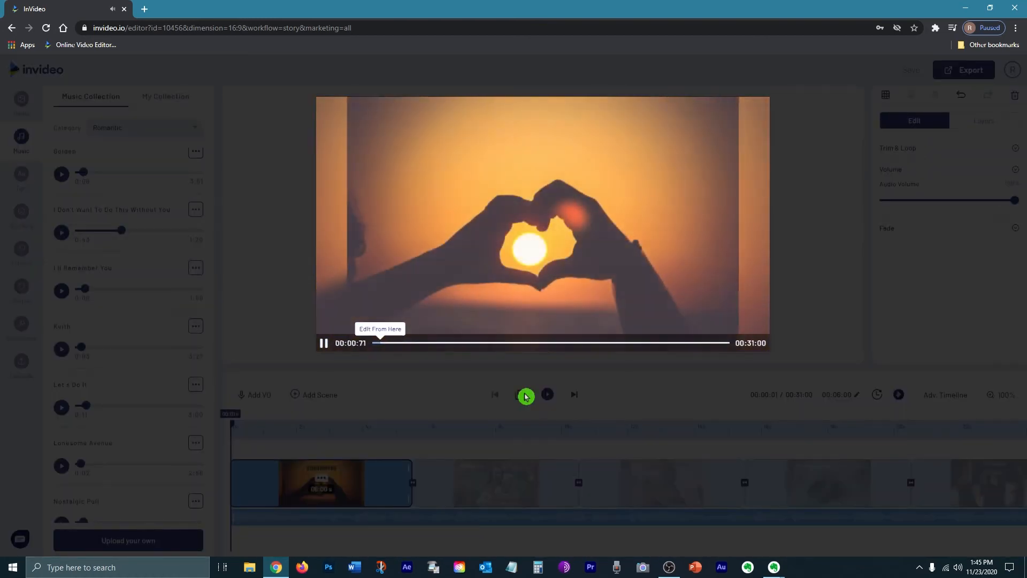